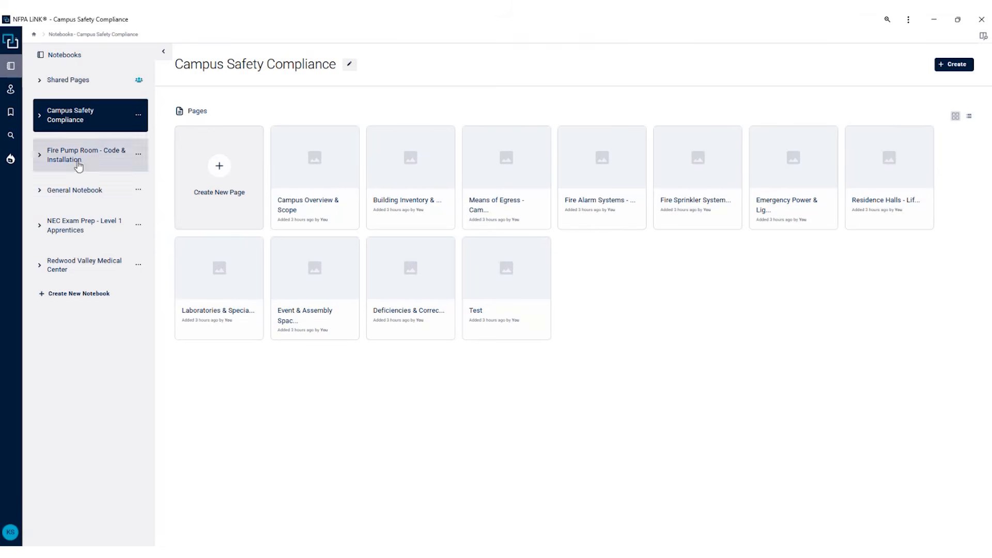
- Create a new notebook named "NFPA LiNK Demo Notebook"
{"action": "left_click", "coordinate": [89, 302]}
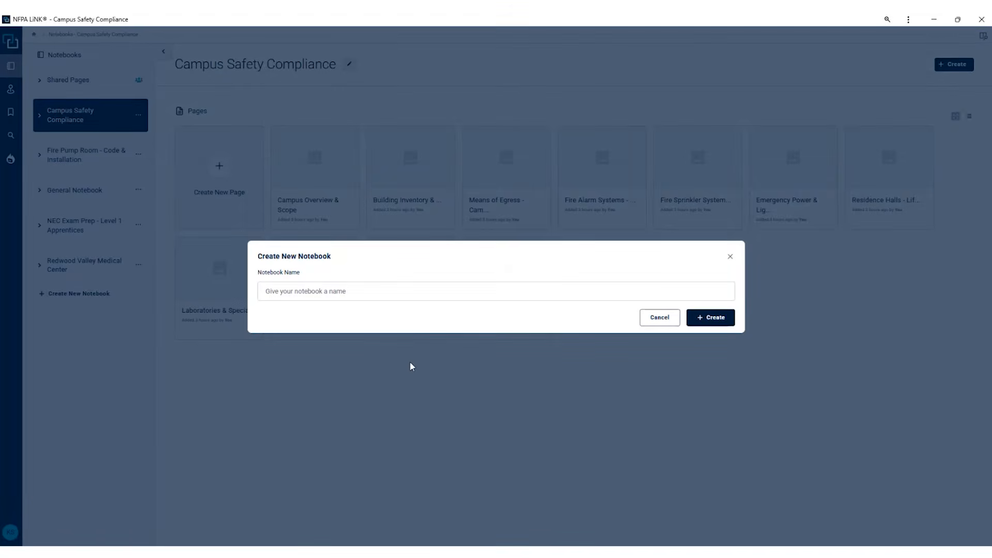
{"action": "left_click", "coordinate": [403, 292]}
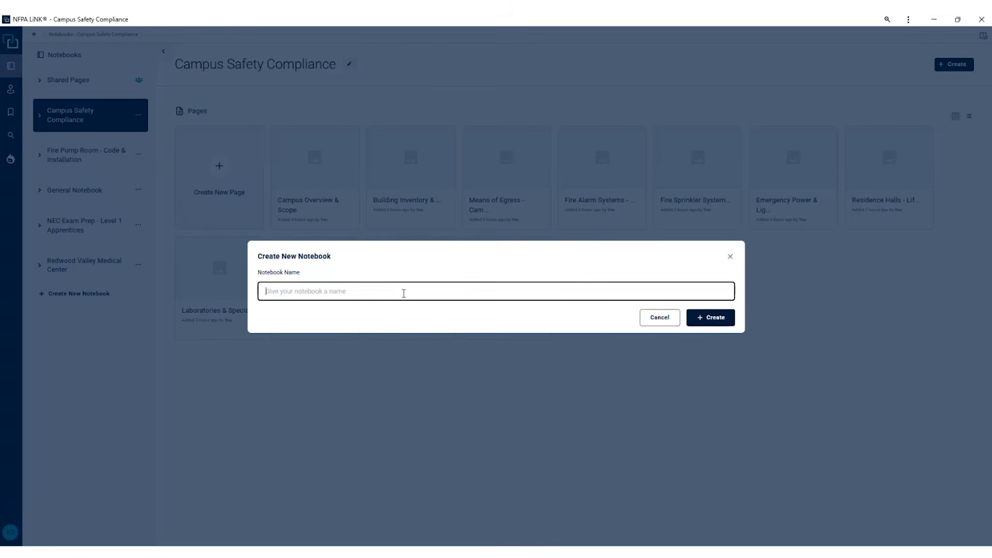
{"action": "type", "text": "NFPA LiNK Demo Notebook"}
{"action": "left_click", "coordinate": [718, 319]}
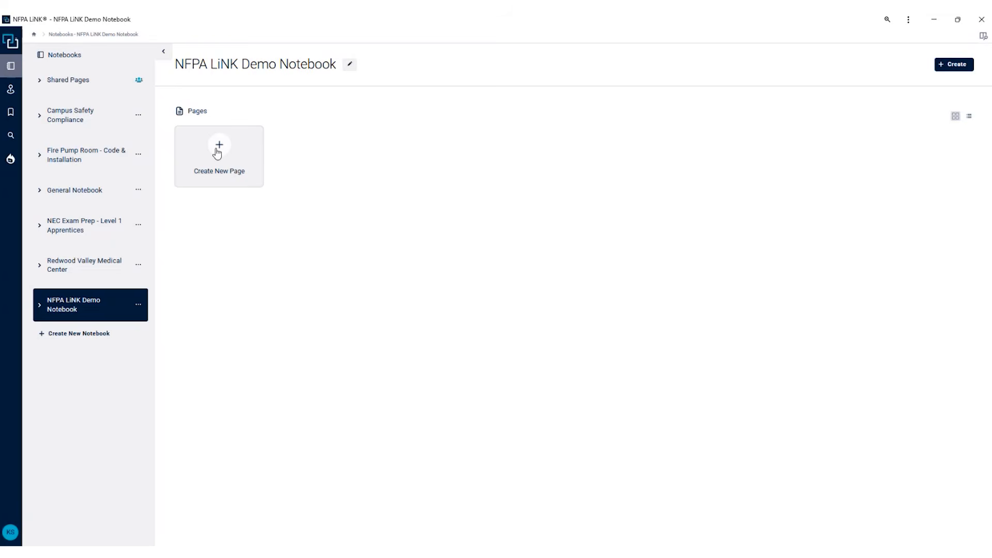
- Create a page named "Demo Page 1" in the new notebook, with the Demo Picture file from the Desktop as its image
{"action": "left_click", "coordinate": [232, 168]}
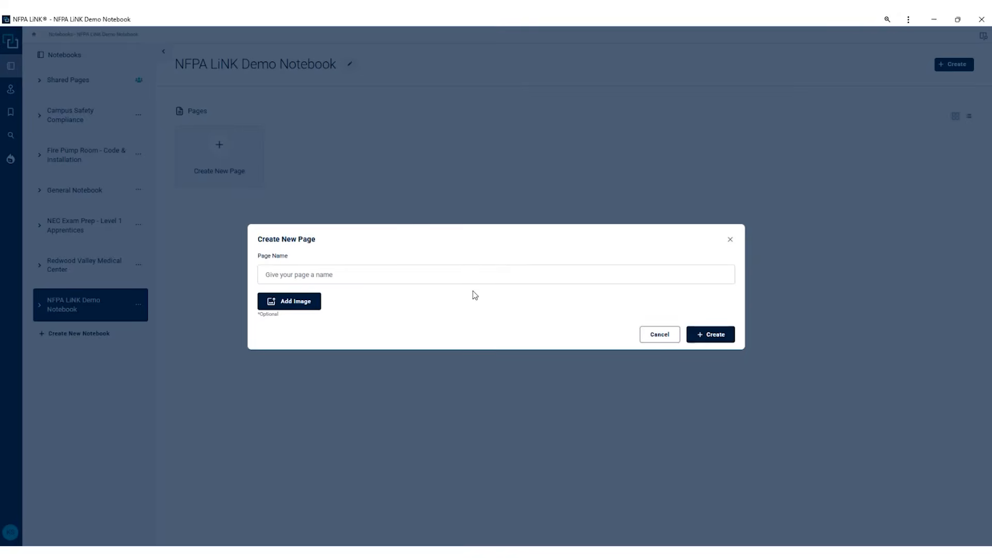
{"action": "left_click", "coordinate": [476, 275]}
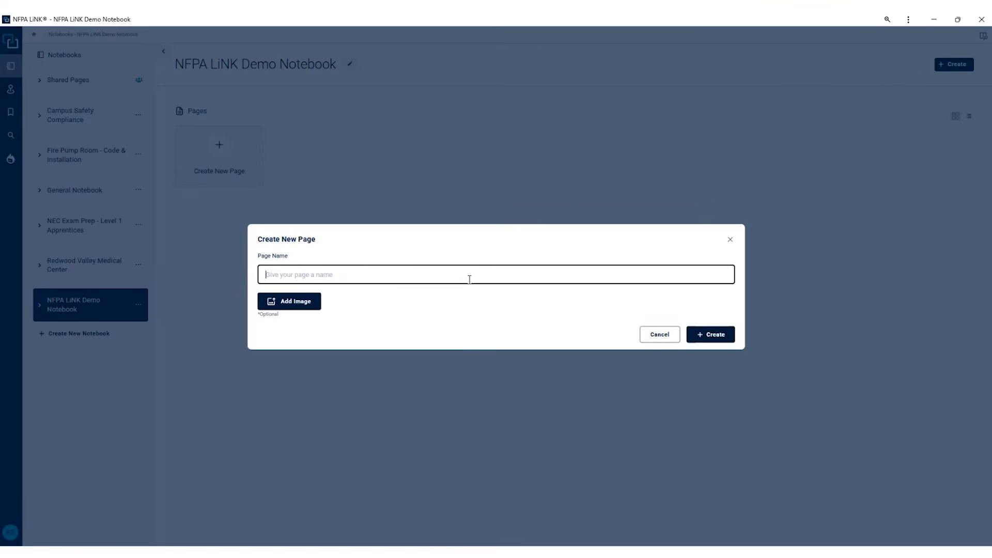
{"action": "type", "text": "Demo Page 1"}
{"action": "left_click", "coordinate": [291, 305]}
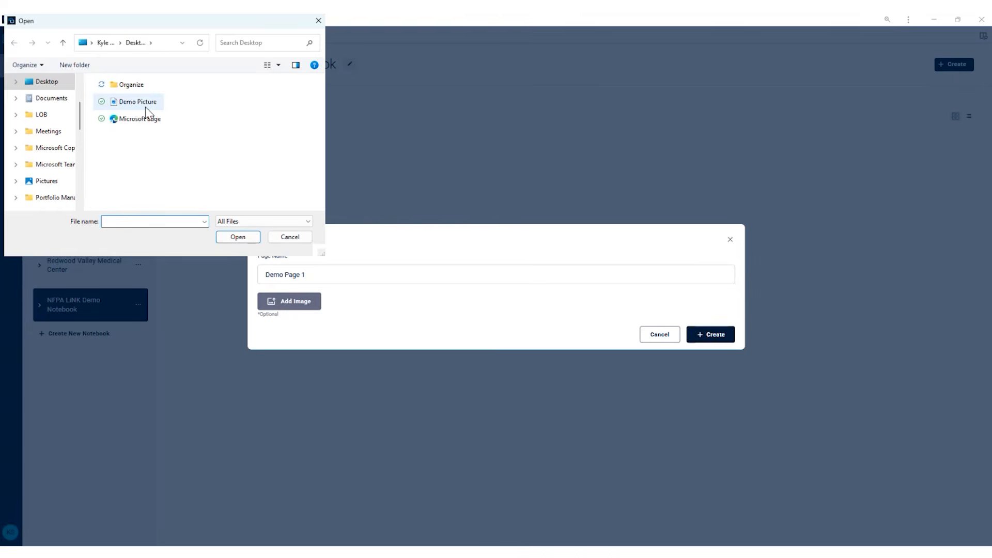
{"action": "left_click", "coordinate": [147, 106]}
{"action": "left_click", "coordinate": [240, 239]}
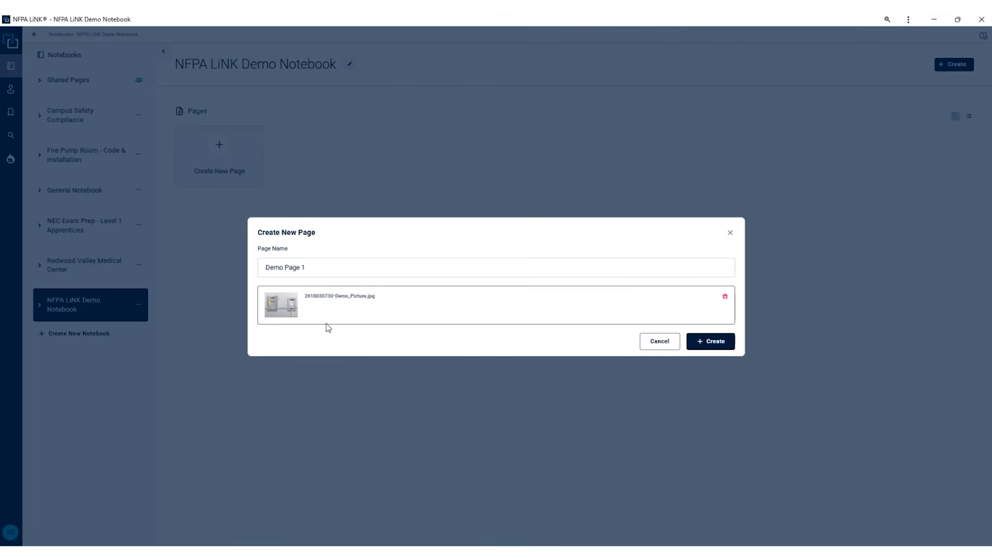
{"action": "left_click", "coordinate": [725, 348]}
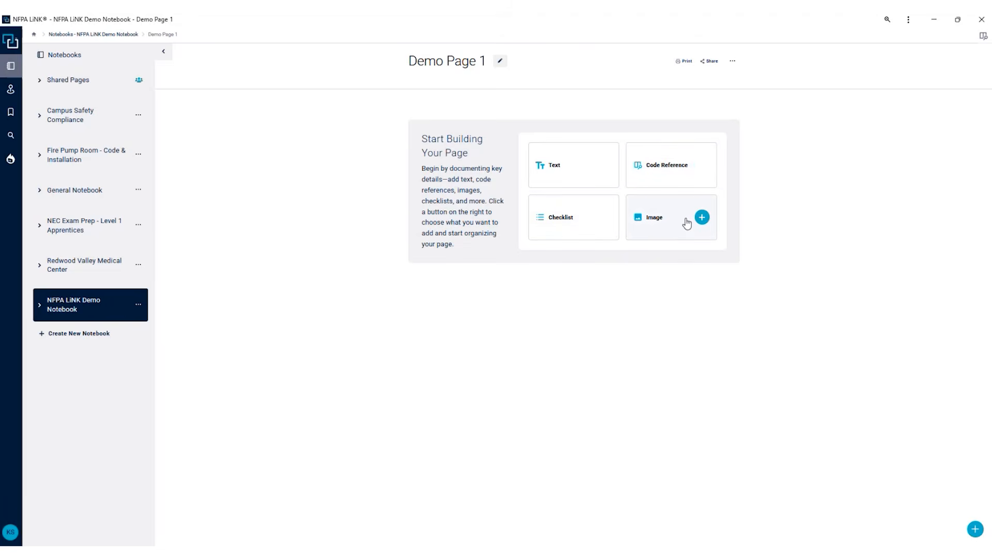
- Return to the NFPA LiNK Demo Notebook and create a second page named "Demo Page 2" without an image
{"action": "left_click", "coordinate": [77, 312]}
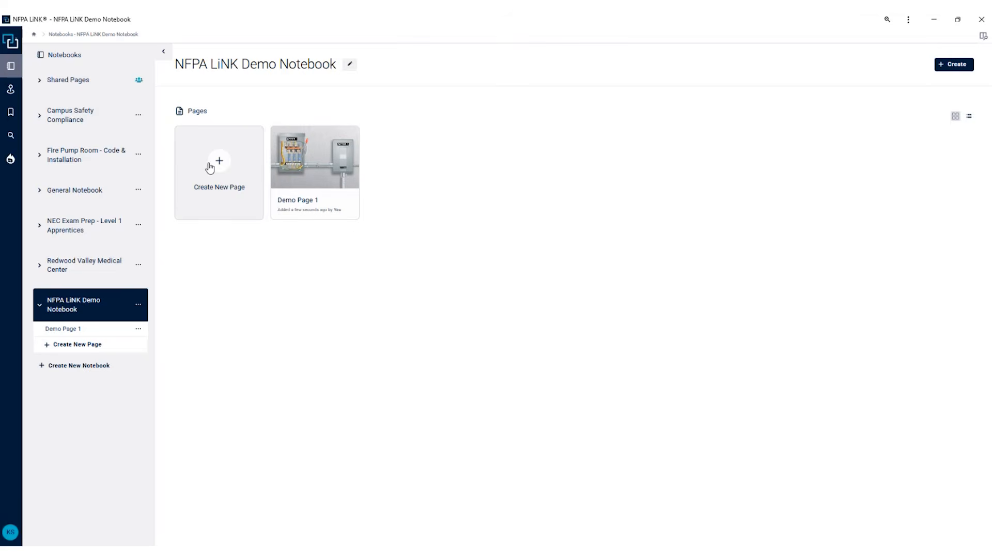
{"action": "left_click", "coordinate": [229, 173]}
{"action": "left_click", "coordinate": [451, 274]}
{"action": "type", "text": "Demo Pa"}
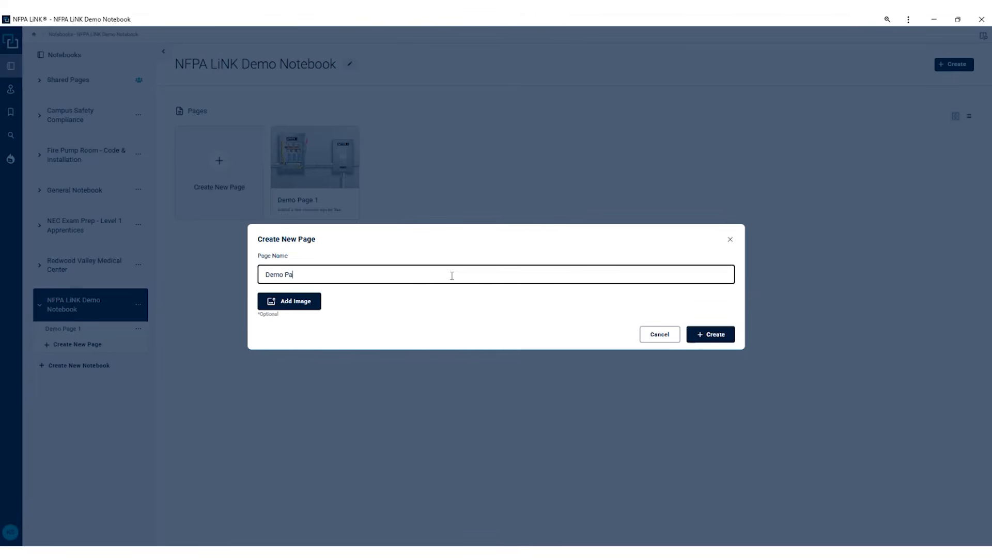
{"action": "type", "text": "ge 1"}
{"action": "type", "text": "2"}
{"action": "left_click", "coordinate": [725, 337]}
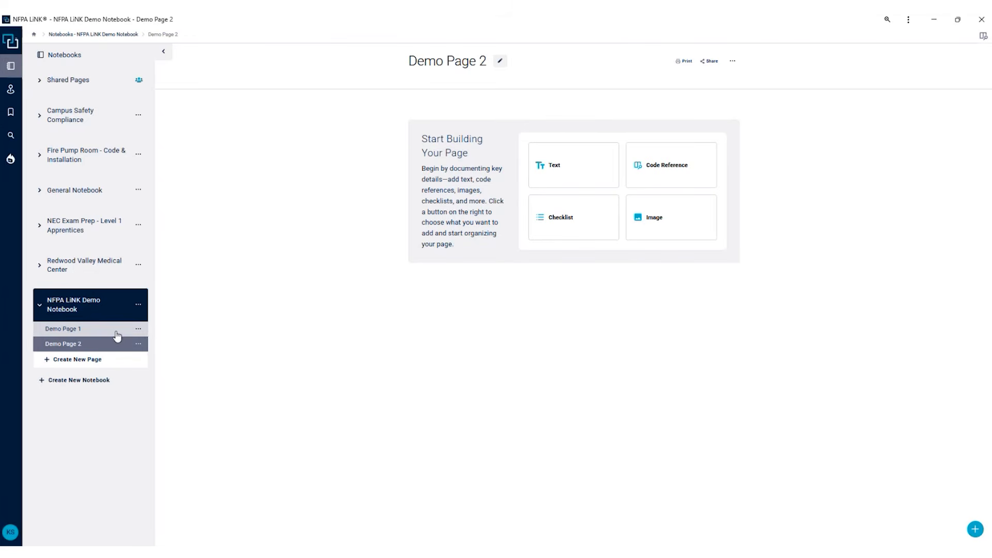
- Go back to the NFPA LiNK Demo Notebook overview, open the notebook's name for editing and save it
{"action": "left_click", "coordinate": [98, 315]}
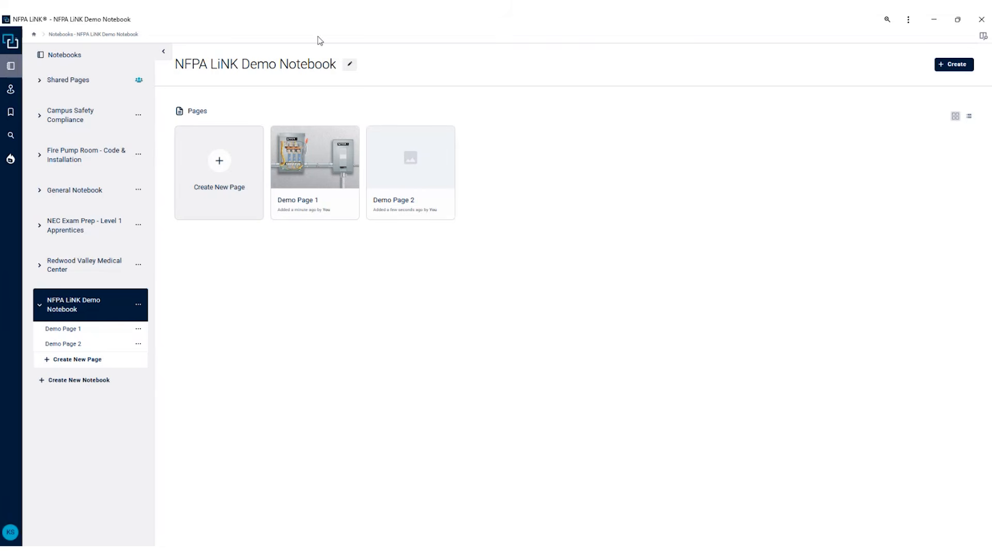
{"action": "left_click", "coordinate": [350, 67]}
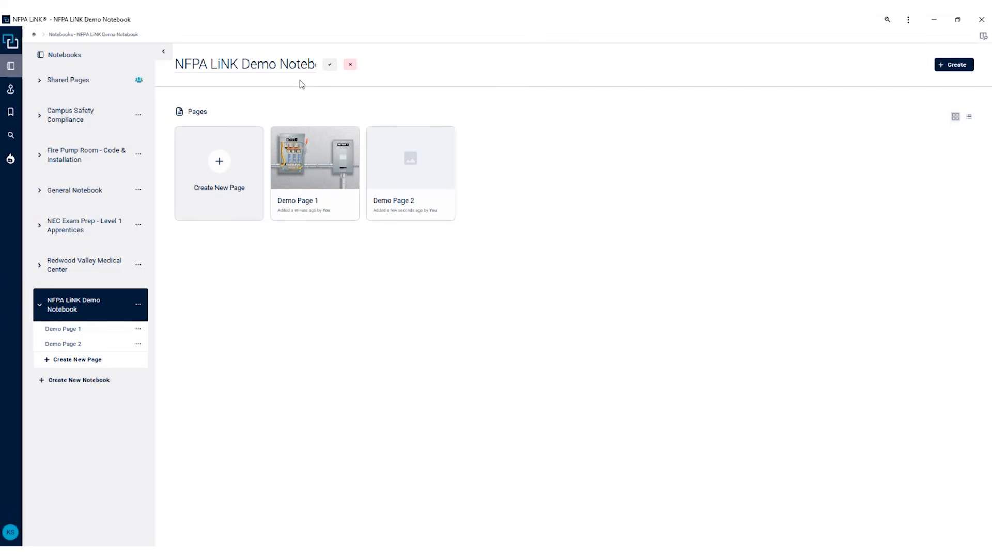
{"action": "left_click", "coordinate": [331, 67]}
- Move Demo Page 2 ahead of Demo Page 1, and return it to second place
{"action": "mouse_move", "coordinate": [439, 170]}
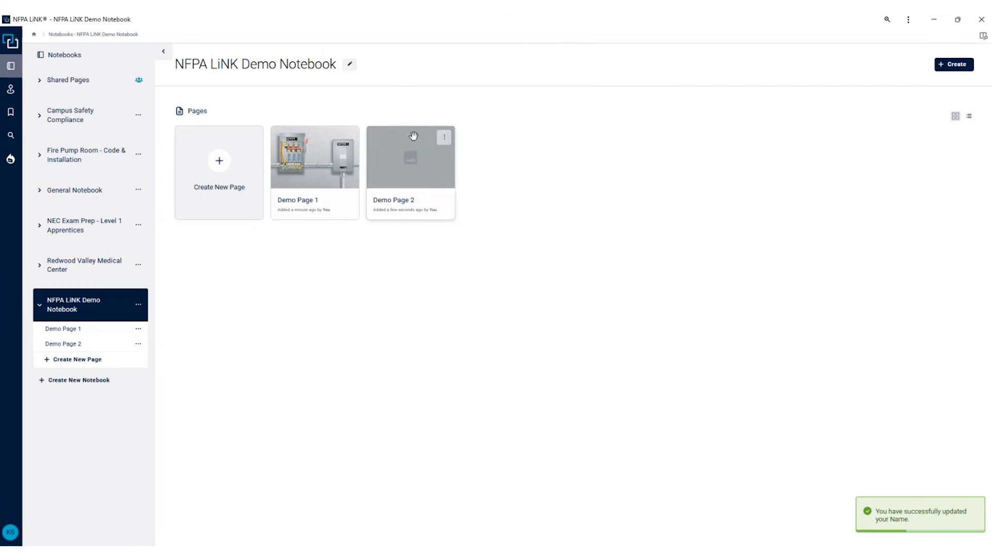
{"action": "left_click_drag", "start_coordinate": [413, 135], "coordinate": [314, 136]}
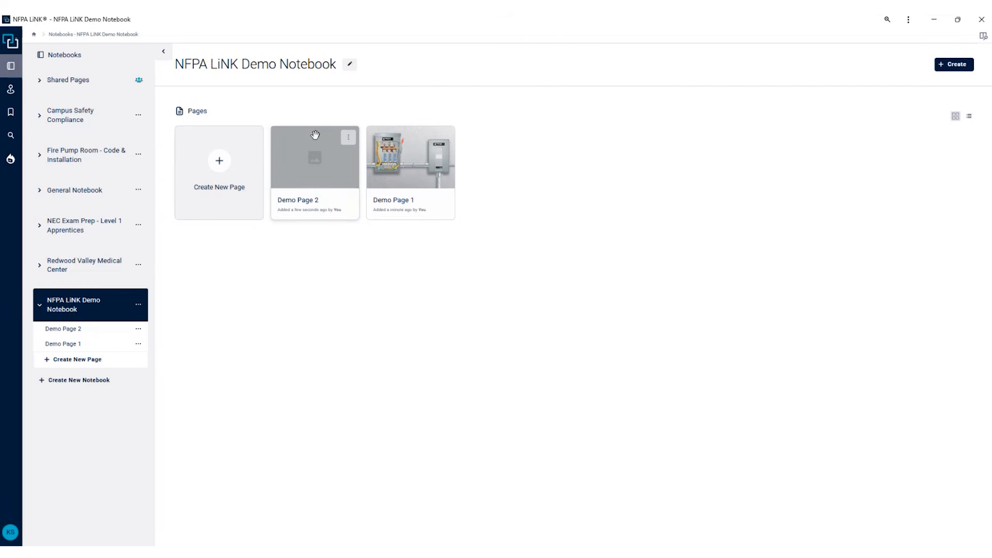
{"action": "left_click_drag", "start_coordinate": [313, 138], "coordinate": [409, 133]}
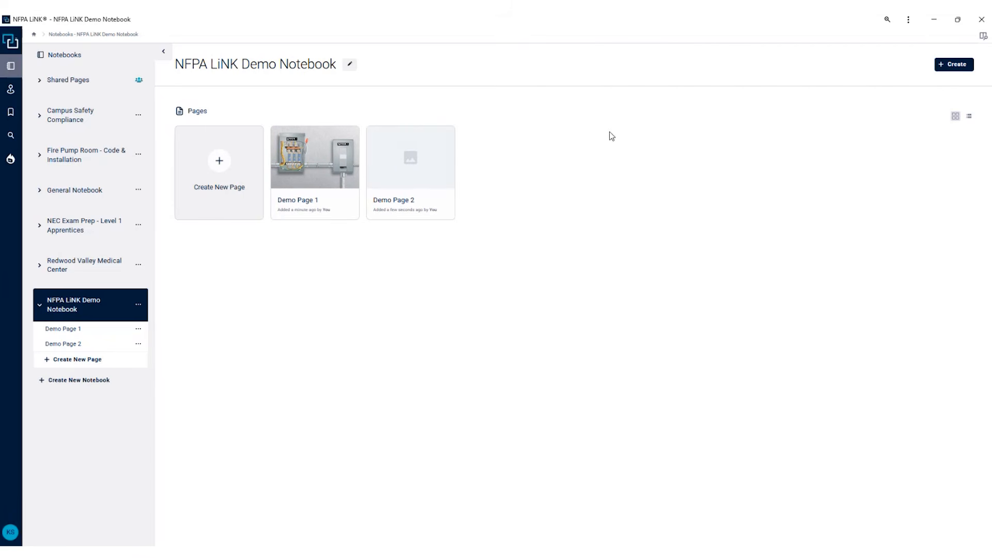
- View the notebook's pages as a list and switch back to the grid view
{"action": "left_click", "coordinate": [970, 122]}
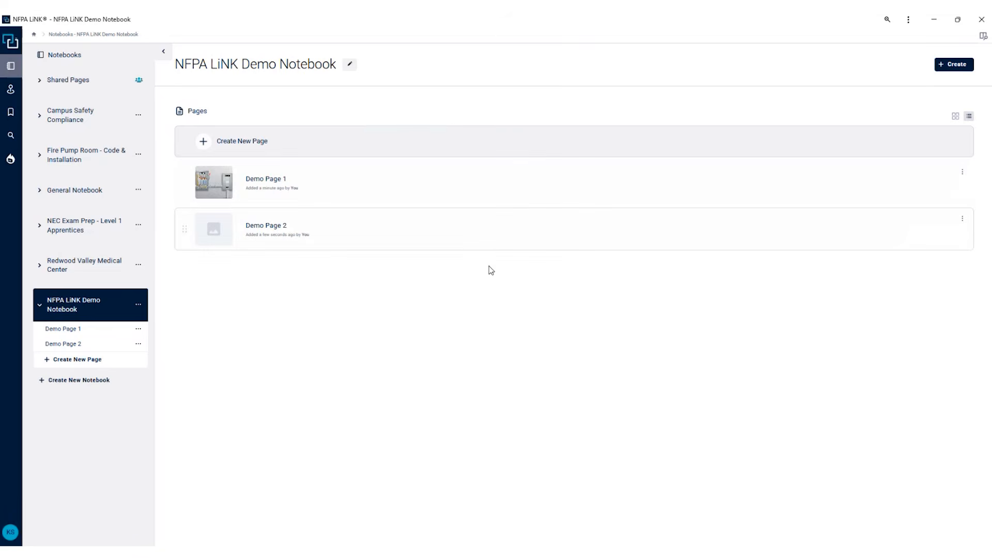
{"action": "left_click", "coordinate": [956, 118]}
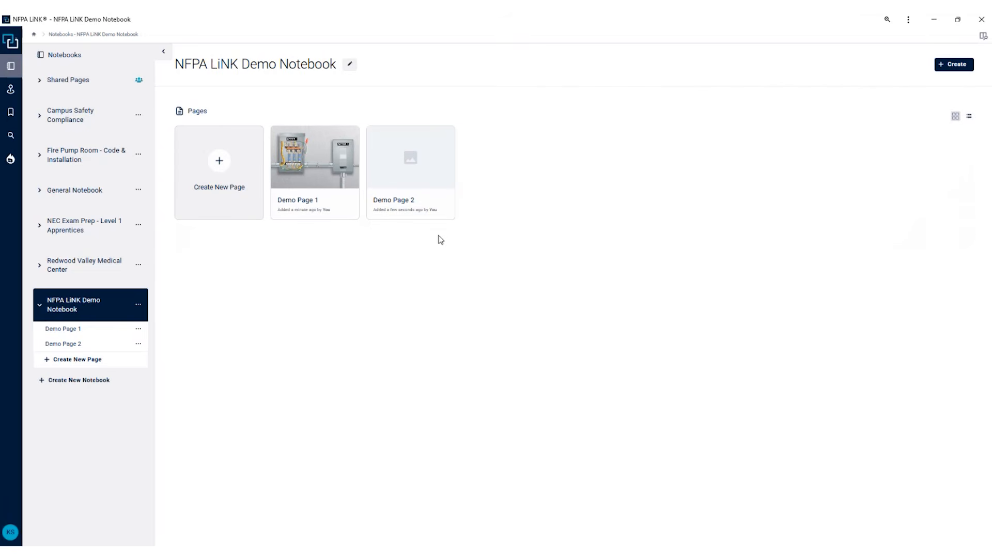
- Delete Demo Page 2 from the notebook and confirm its removal
{"action": "left_click", "coordinate": [442, 143]}
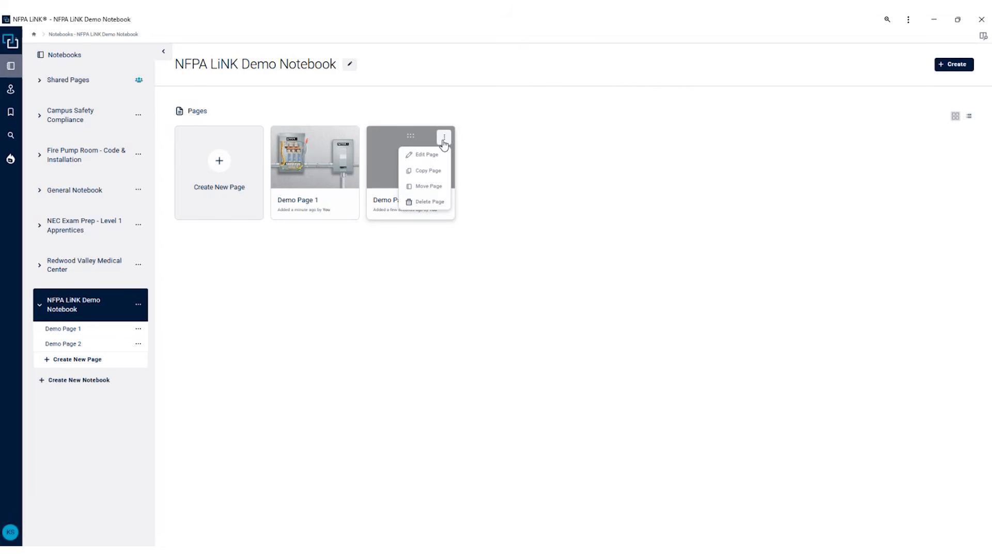
{"action": "left_click", "coordinate": [427, 202]}
{"action": "left_click", "coordinate": [567, 316]}
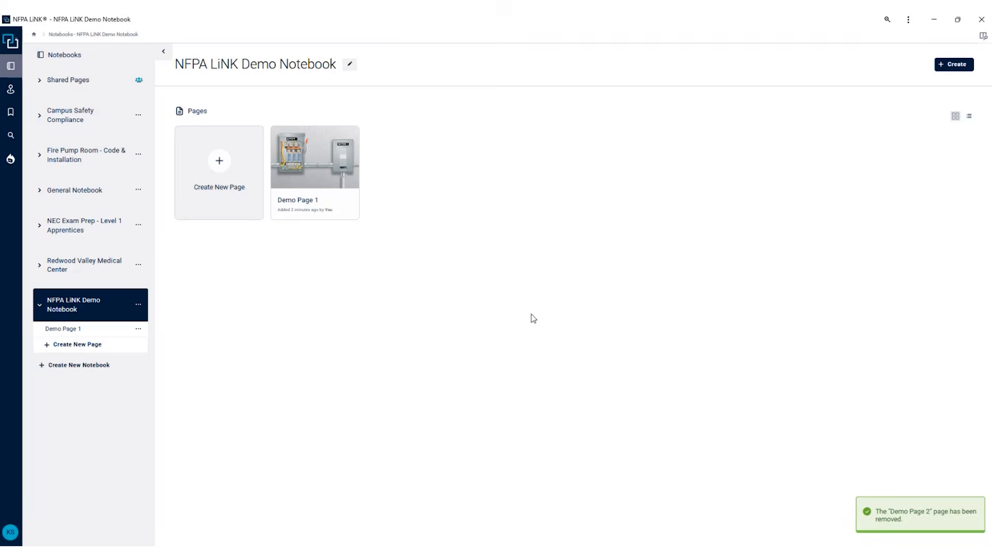
{"action": "left_click", "coordinate": [349, 137]}
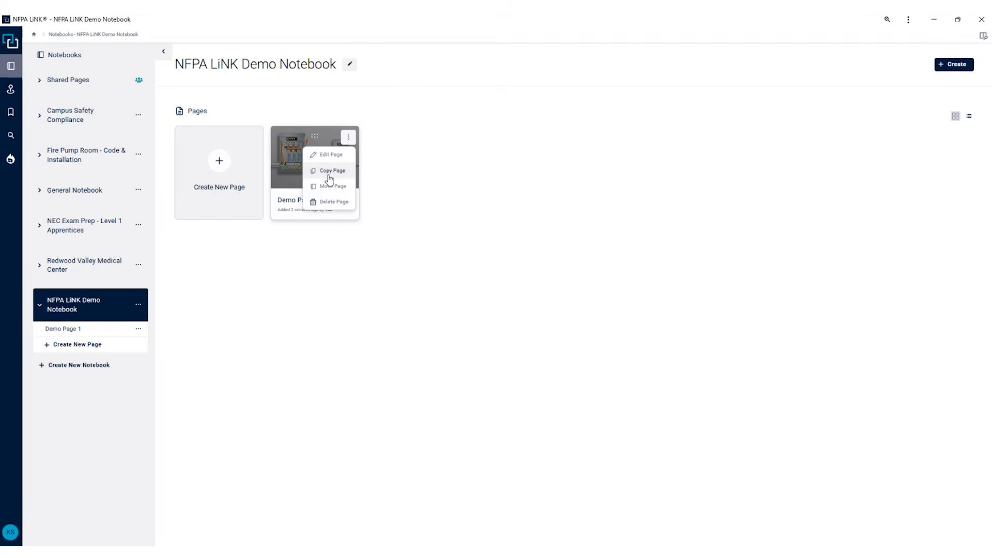
{"action": "left_click", "coordinate": [421, 188]}
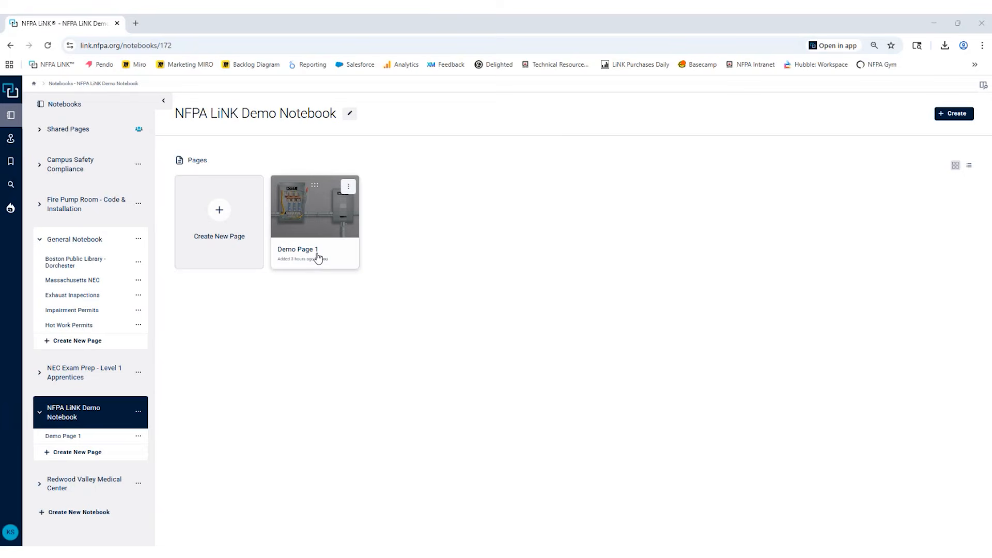
- Open Demo Page 1 and add a text block in Heading 1 style reading "Heading"
{"action": "left_click", "coordinate": [318, 257]}
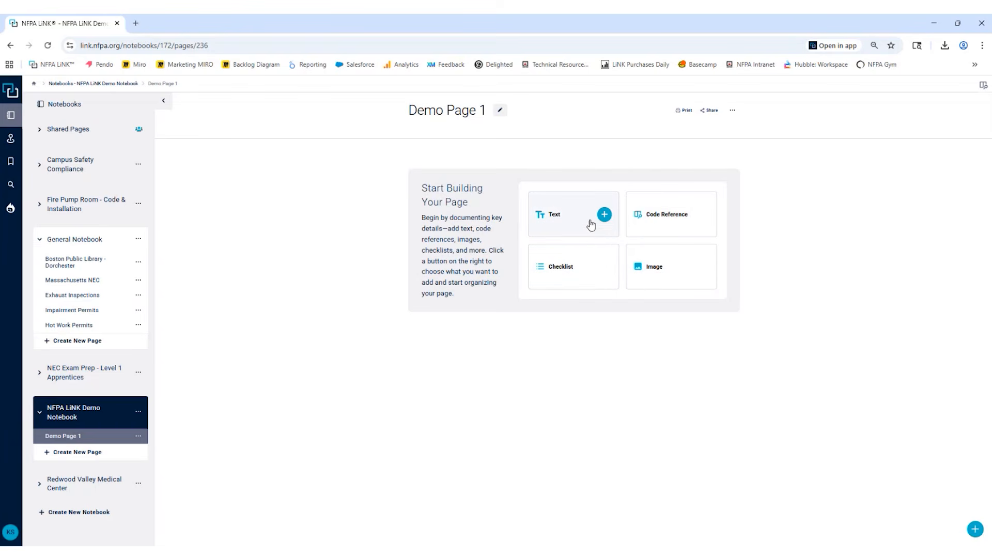
{"action": "left_click", "coordinate": [571, 230]}
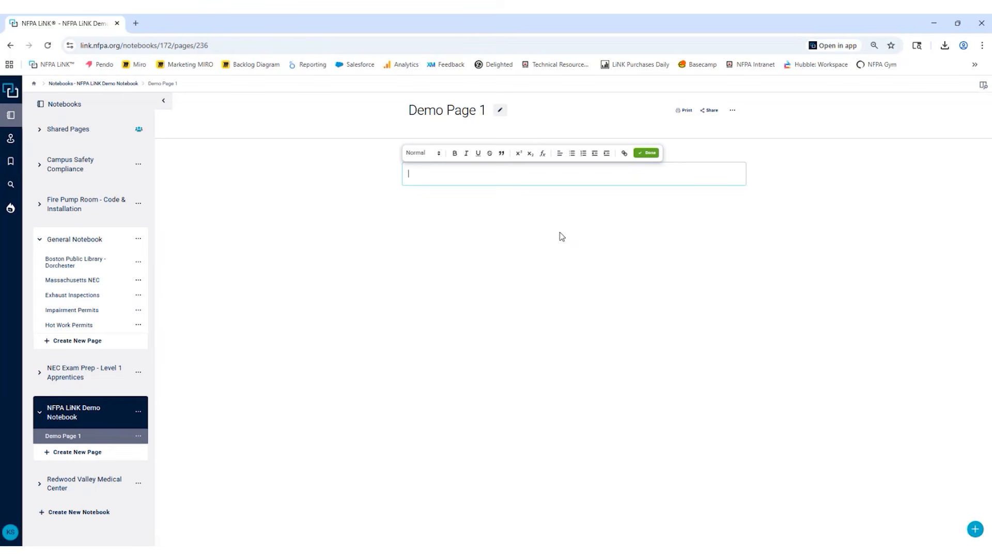
{"action": "left_click", "coordinate": [432, 154]}
{"action": "left_click", "coordinate": [433, 171]}
{"action": "type", "text": "Heading"}
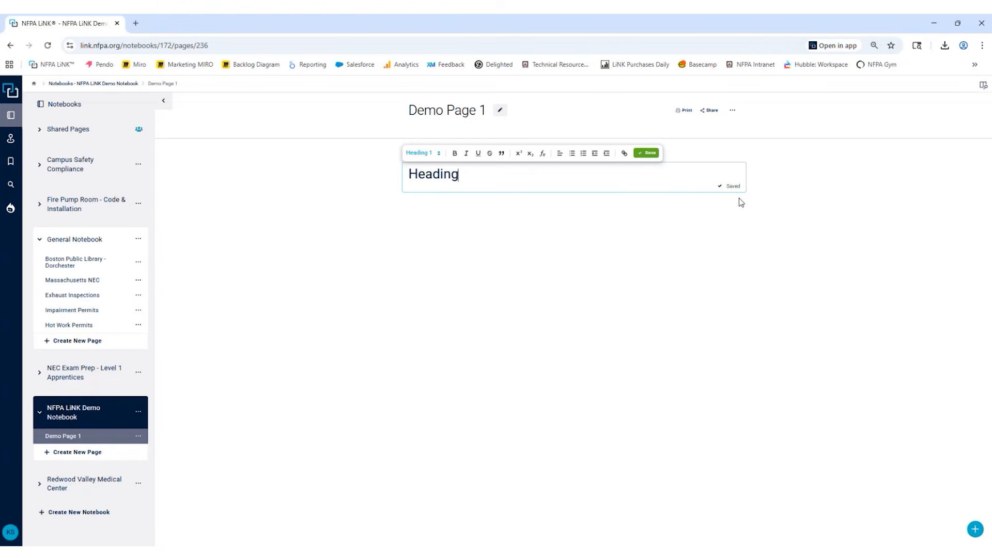
{"action": "left_click", "coordinate": [736, 231]}
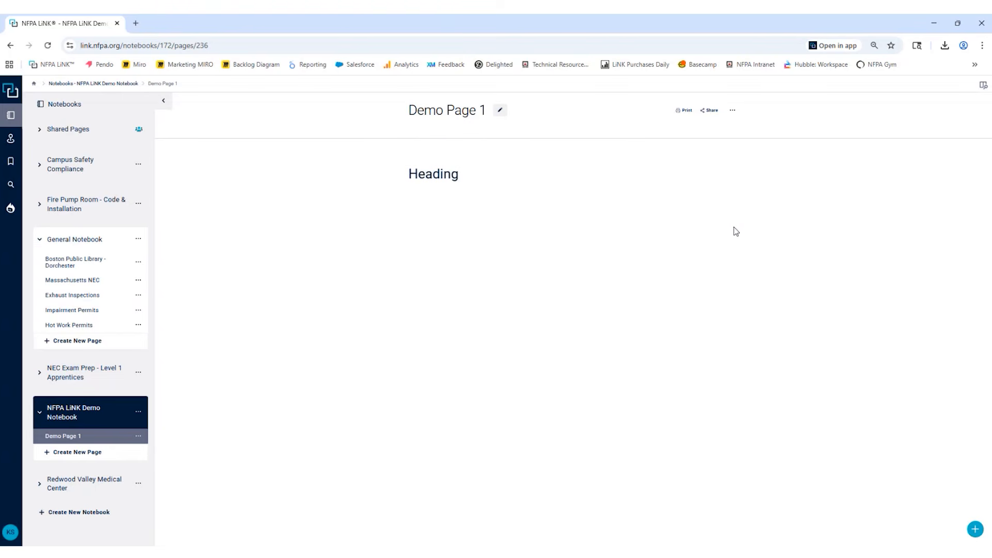
{"action": "left_click", "coordinate": [532, 179]}
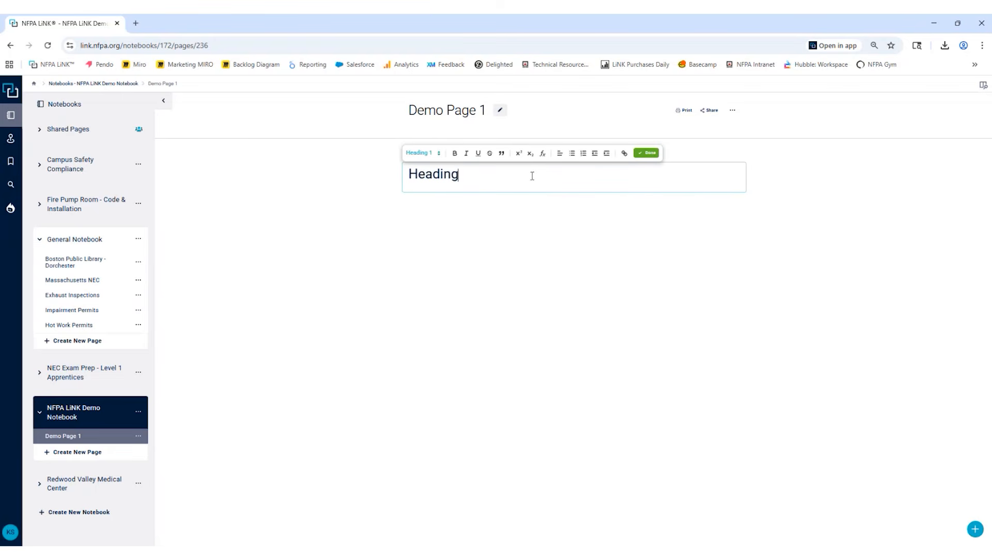
{"action": "left_click", "coordinate": [651, 154]}
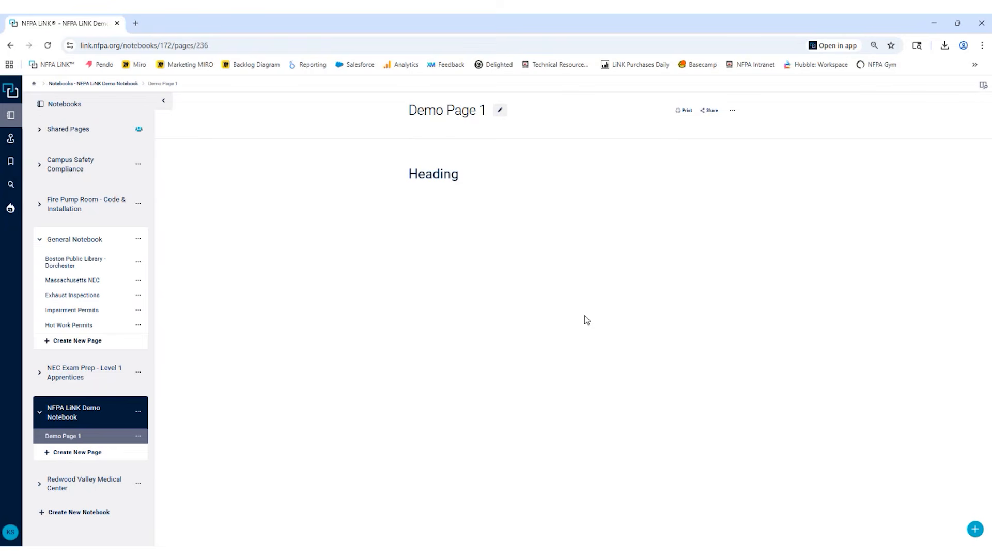
- Insert a code reference block directly below the heading on Demo Page 1
{"action": "mouse_move", "coordinate": [551, 185]}
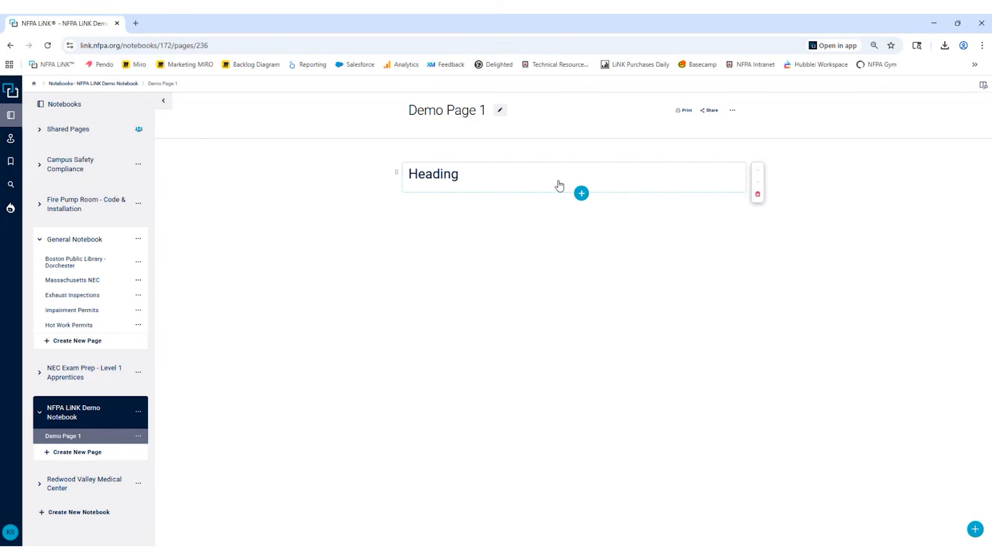
{"action": "left_click", "coordinate": [581, 193]}
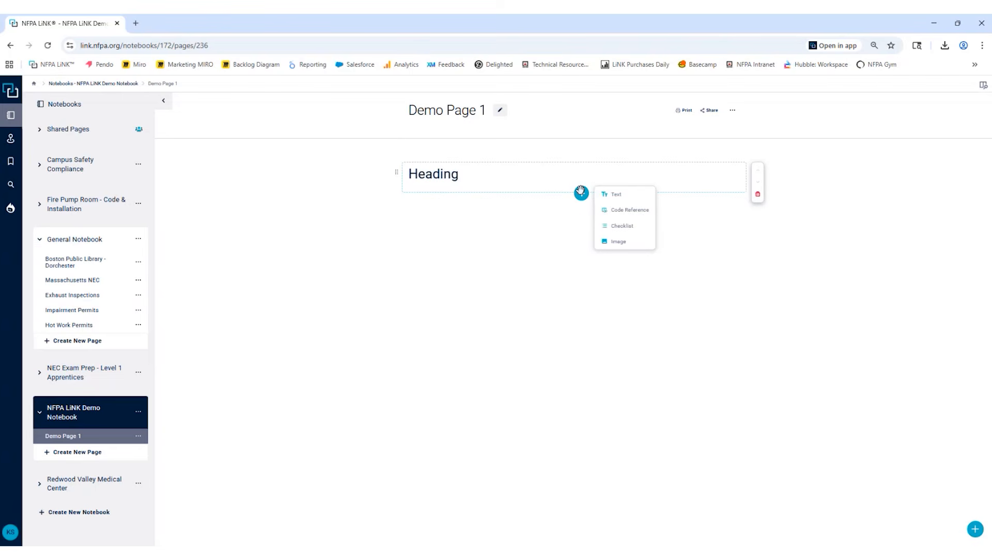
{"action": "left_click", "coordinate": [625, 212]}
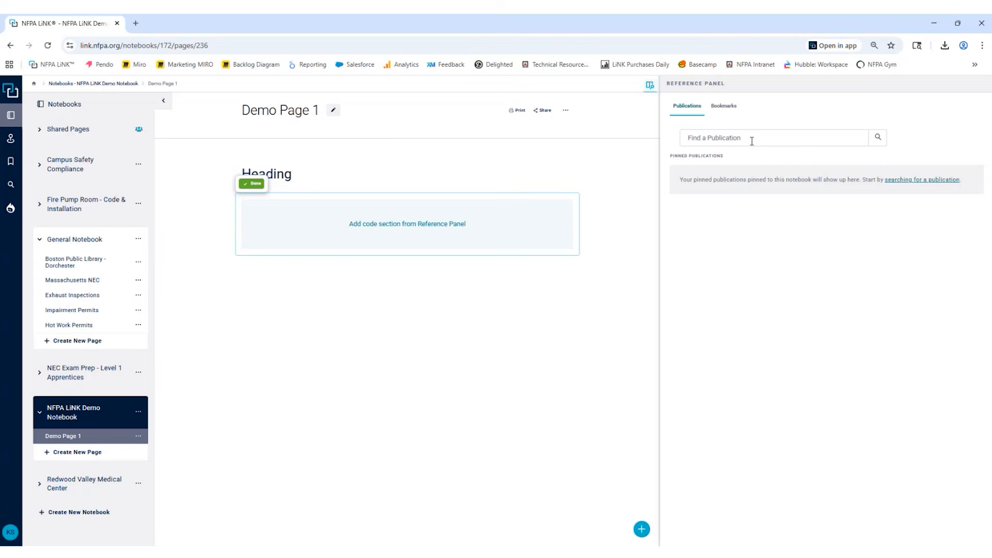
- Search the publications for 855, pin the 2026 edition of NFPA 855 to the notebook and open it
{"action": "left_click", "coordinate": [723, 139]}
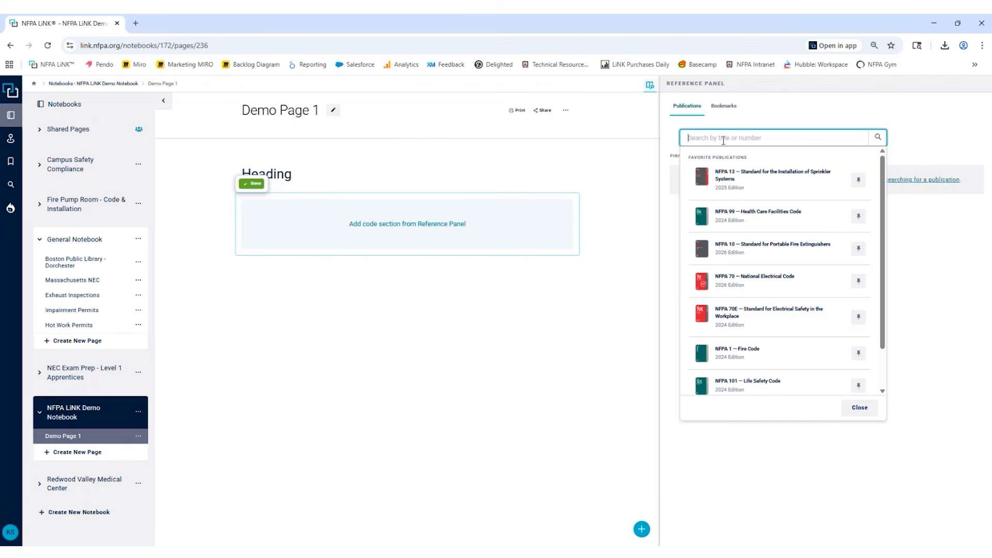
{"action": "type", "text": "855"}
{"action": "left_click", "coordinate": [878, 139]}
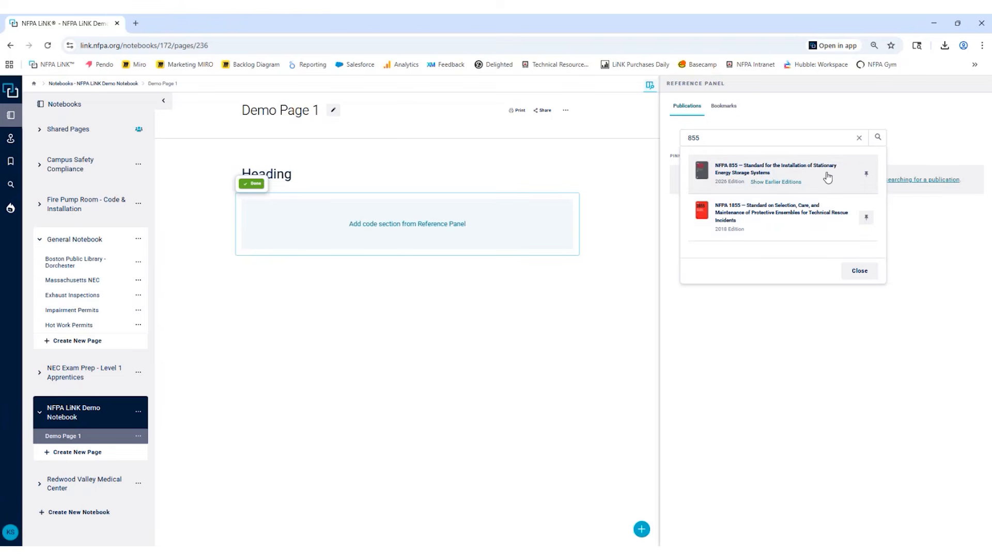
{"action": "left_click", "coordinate": [867, 176]}
{"action": "left_click", "coordinate": [899, 306]}
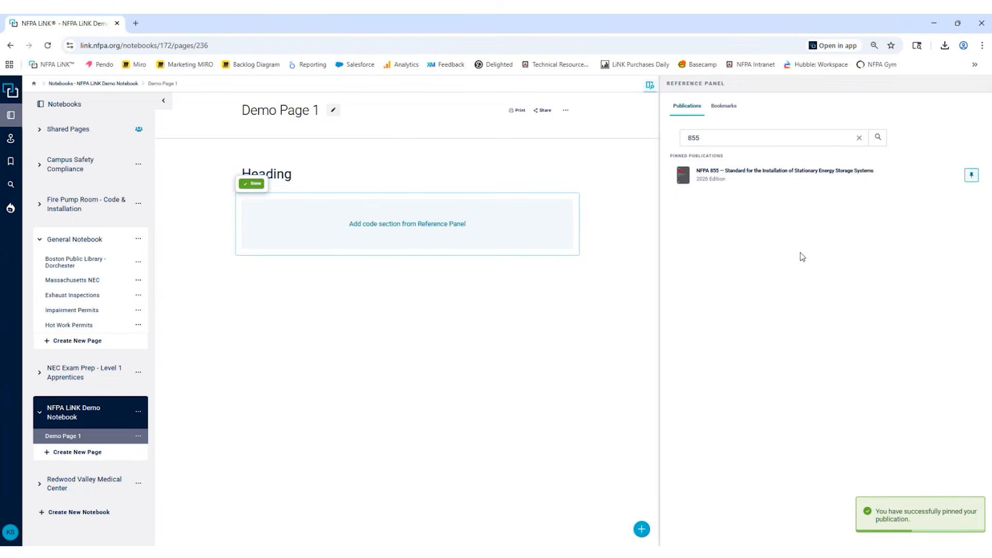
{"action": "left_click", "coordinate": [818, 173]}
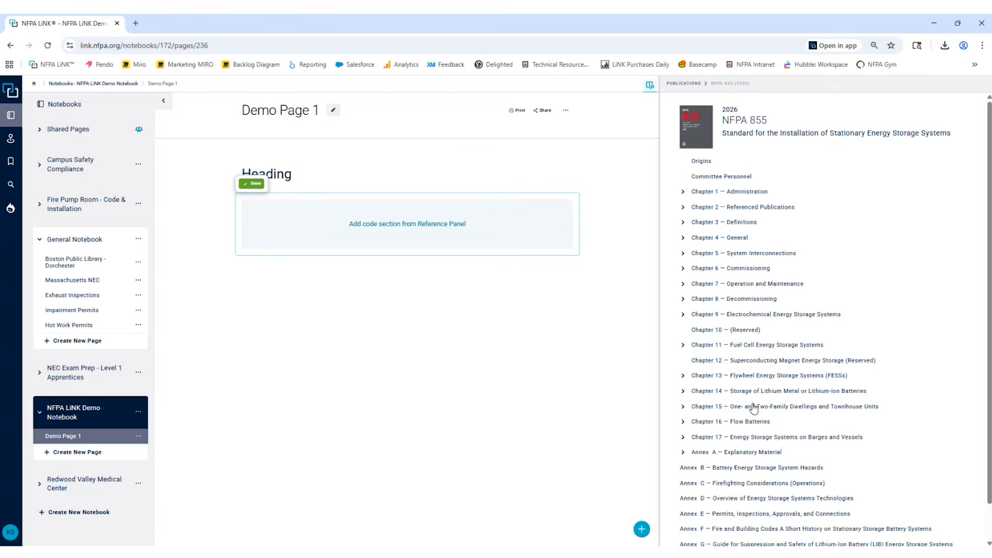
- Open Chapter 11, Fuel Cell Energy Storage Systems, and widen the reference panel beside Demo Page 1 with the notebooks list collapsed
{"action": "left_click", "coordinate": [716, 345]}
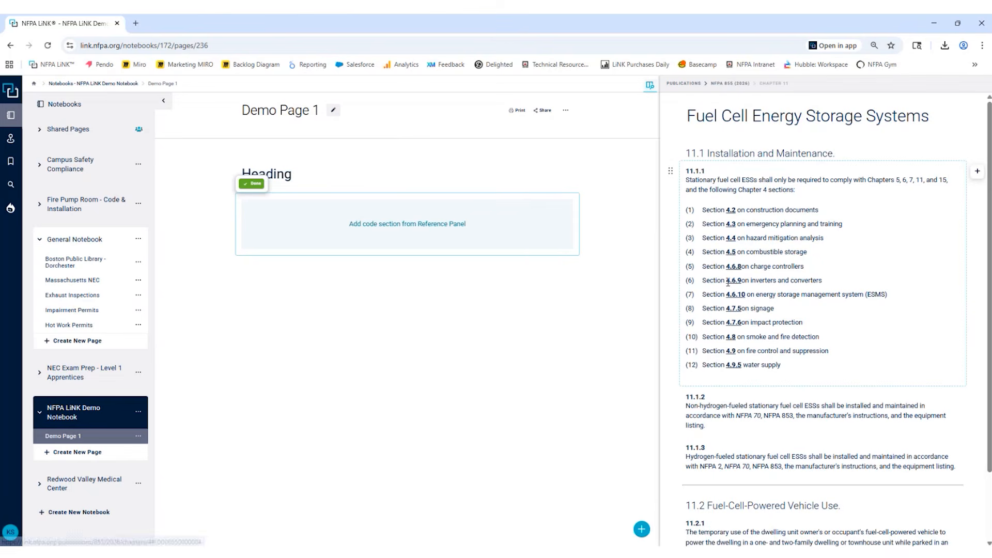
{"action": "left_click_drag", "start_coordinate": [656, 266], "coordinate": [491, 290]}
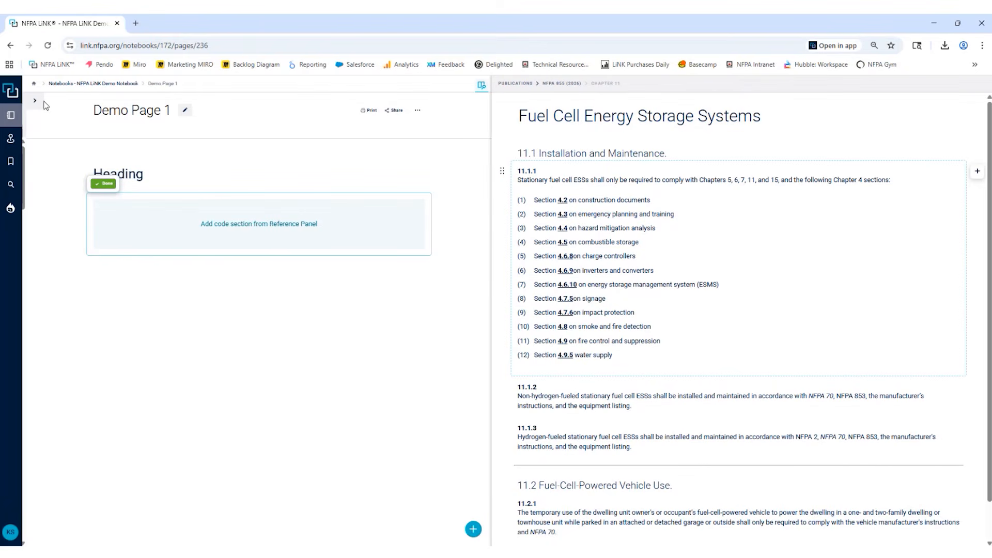
{"action": "left_click_drag", "start_coordinate": [492, 263], "coordinate": [609, 280]}
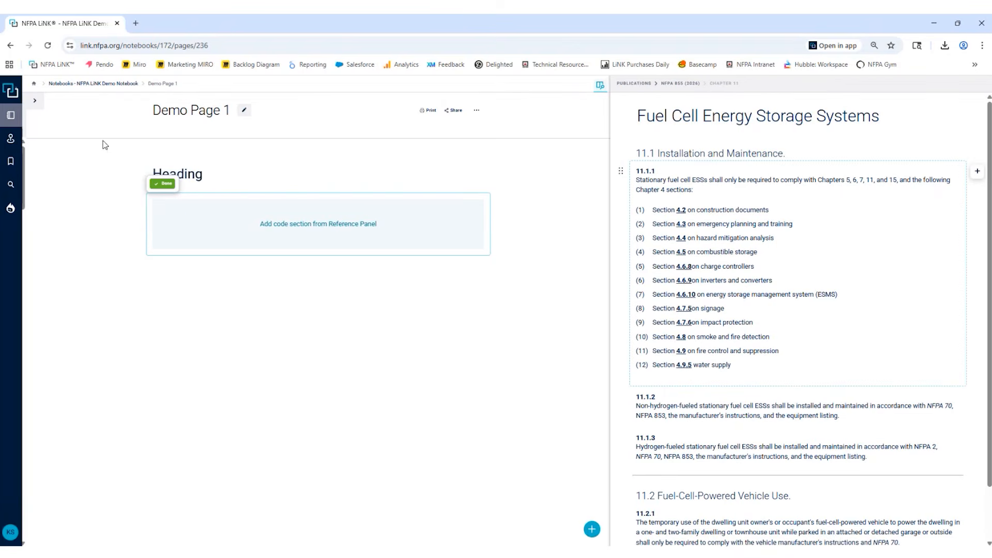
{"action": "left_click", "coordinate": [35, 101]}
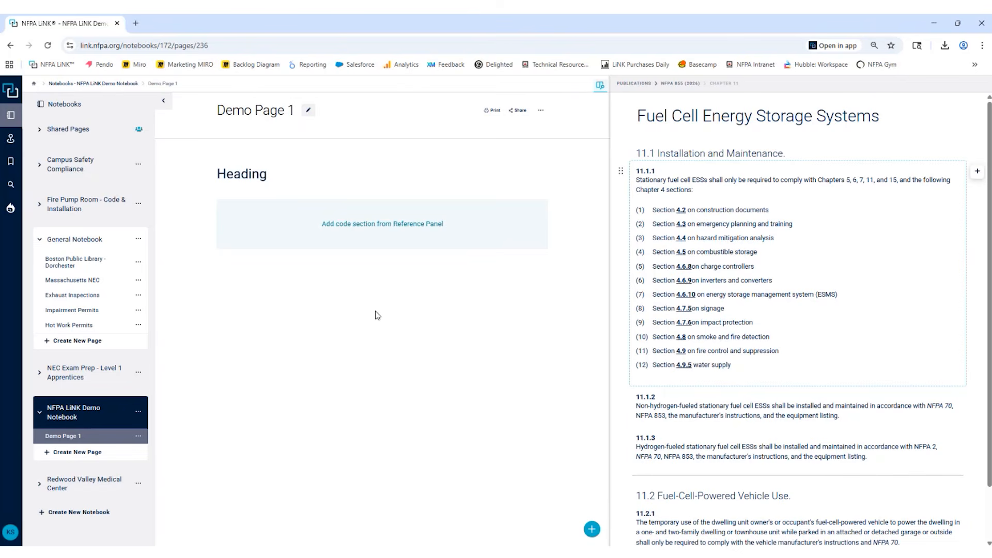
{"action": "left_click", "coordinate": [165, 104]}
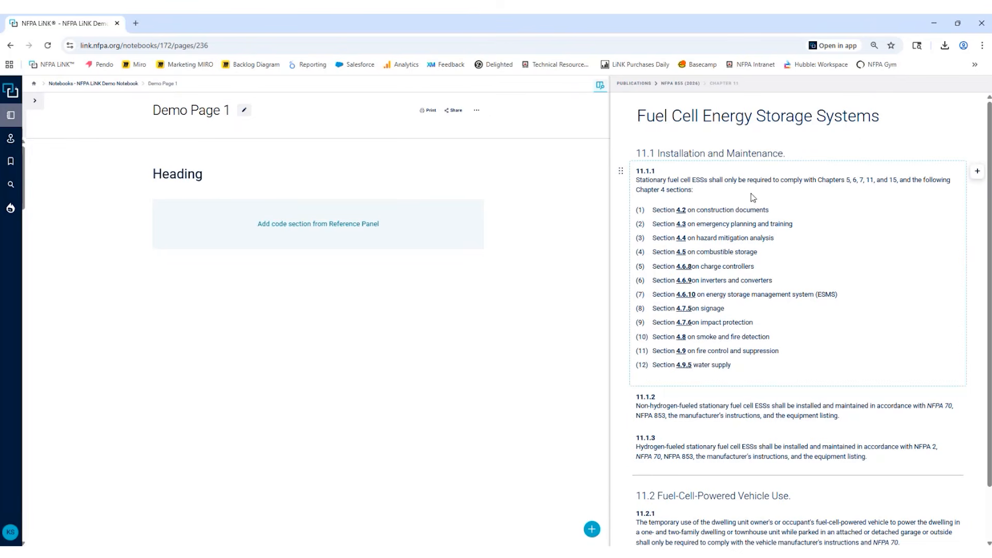
- Fill the empty code reference block with the whole of section 11.1 Installation and Maintenance and finish editing the block
{"action": "left_click", "coordinate": [381, 243]}
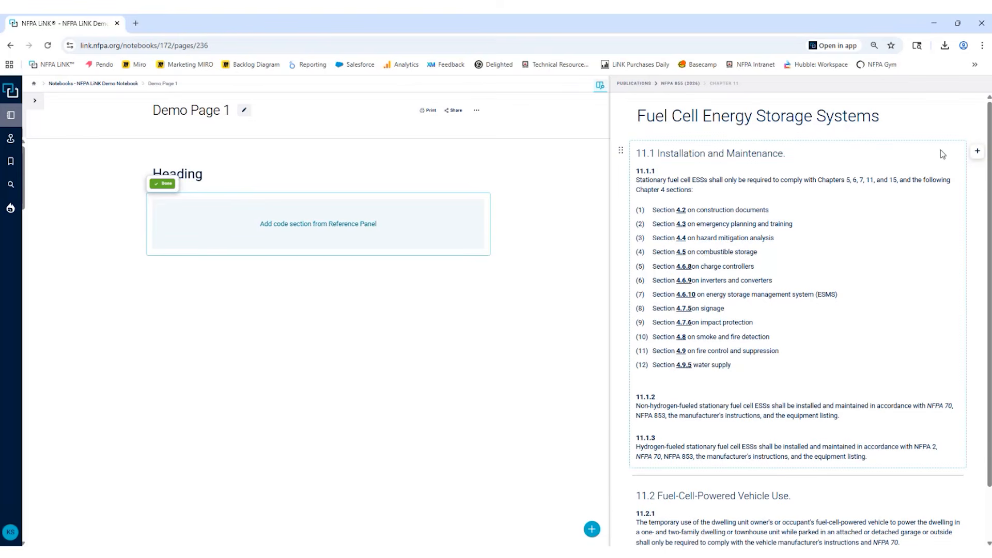
{"action": "left_click", "coordinate": [977, 153]}
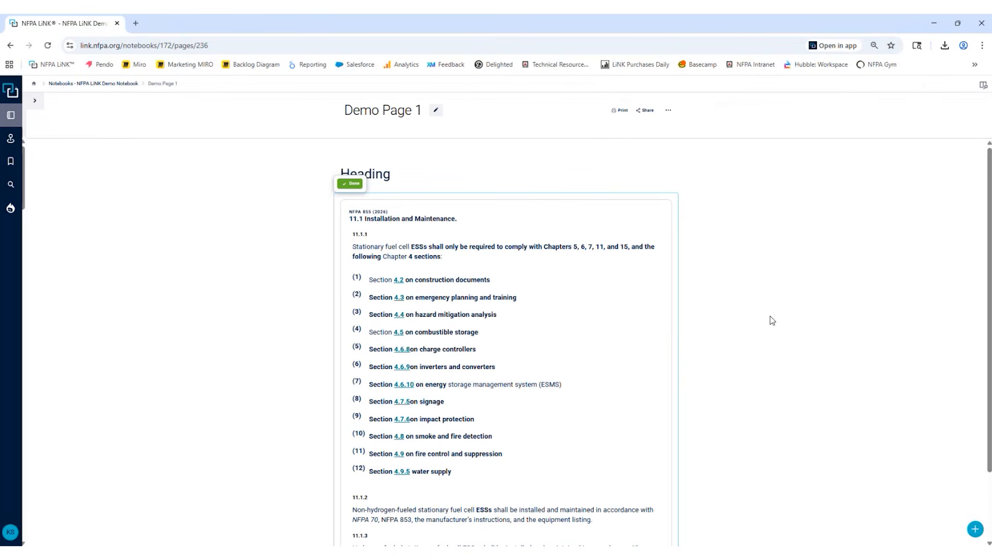
{"action": "scroll", "coordinate": [682, 398], "scroll_direction": "down", "scroll_amount": 2}
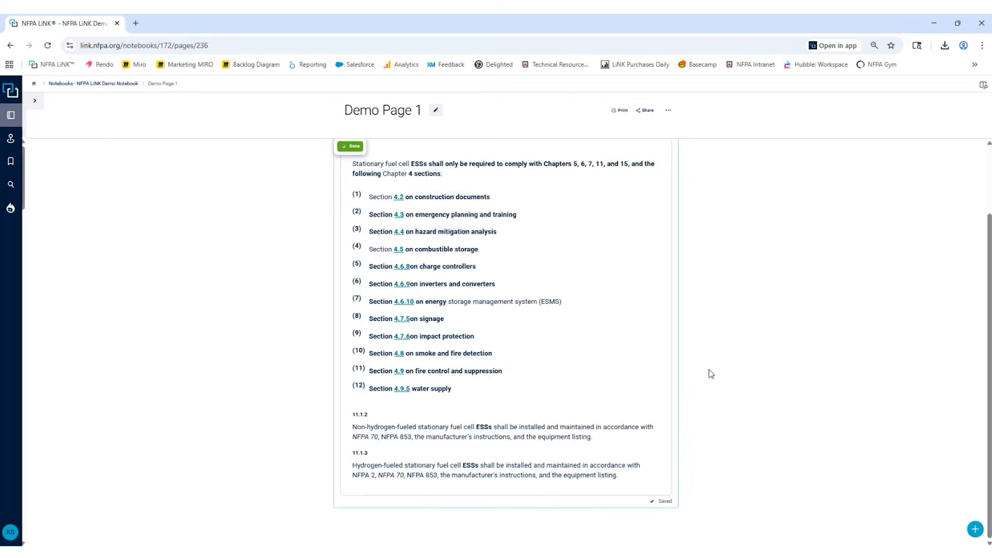
{"action": "scroll", "coordinate": [711, 372], "scroll_direction": "up", "scroll_amount": 2}
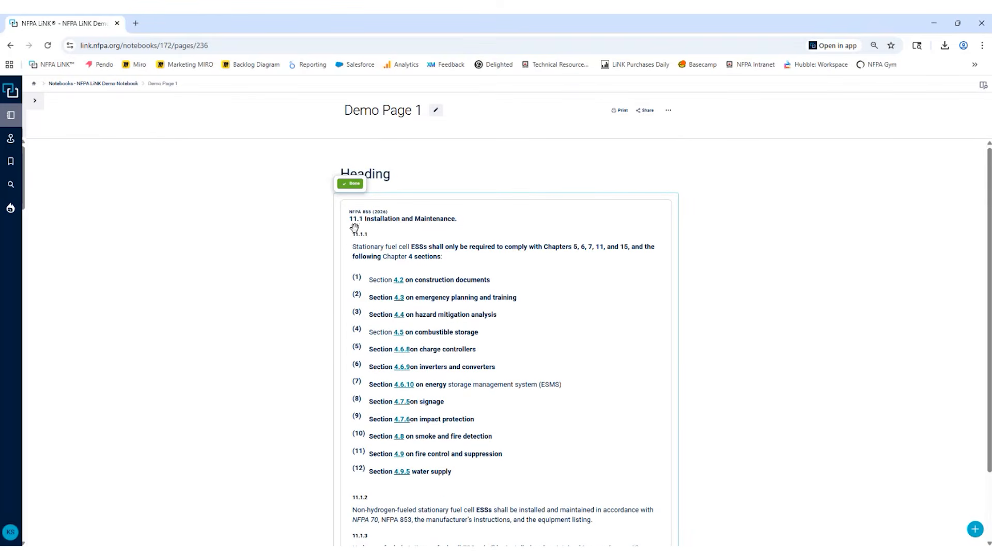
{"action": "left_click", "coordinate": [349, 185]}
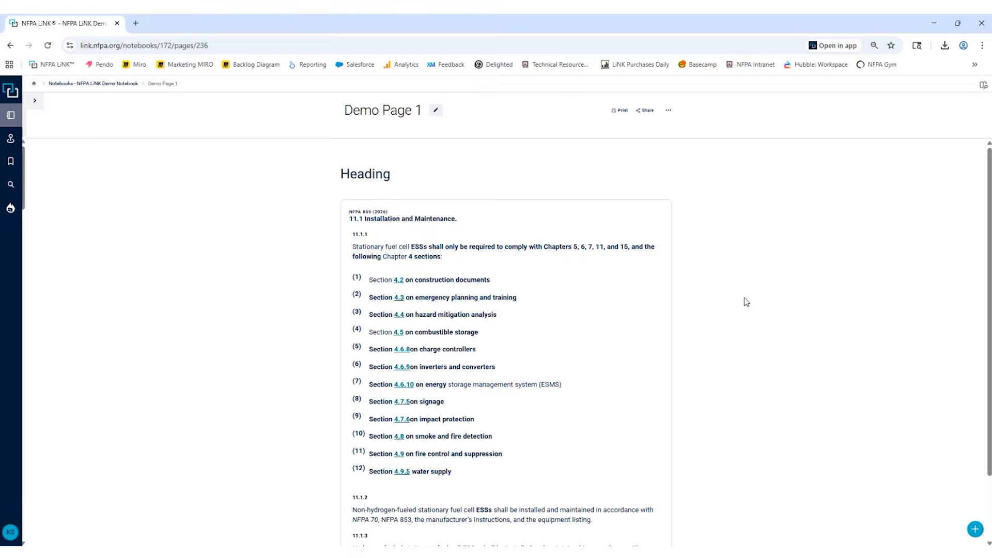
{"action": "scroll", "coordinate": [394, 166], "scroll_direction": "down", "scroll_amount": 1}
{"action": "scroll", "coordinate": [531, 233], "scroll_direction": "up", "scroll_amount": 1}
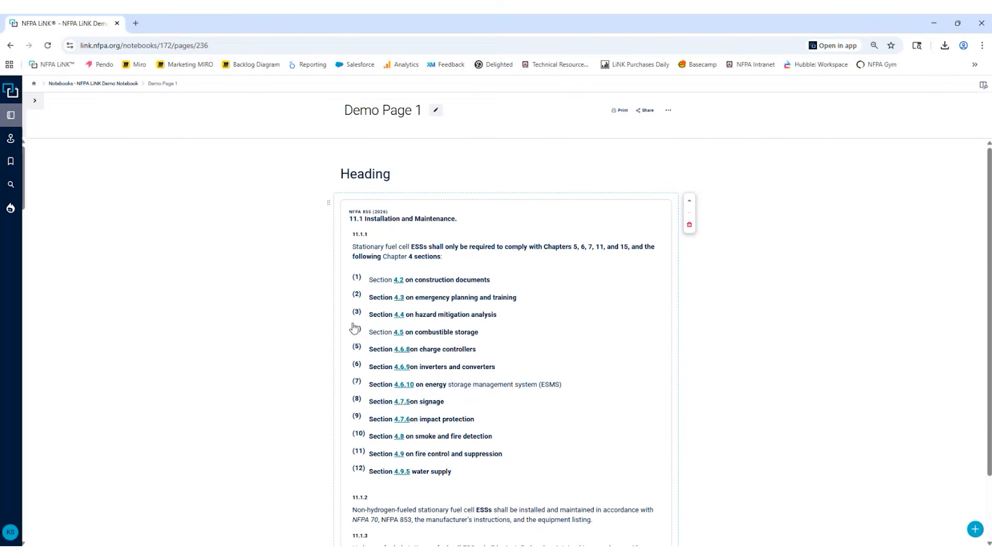
- Insert an image block below the code reference and upload the picture of the two Motor 1 electrical boxes
{"action": "scroll", "coordinate": [565, 266], "scroll_direction": "down", "scroll_amount": 2}
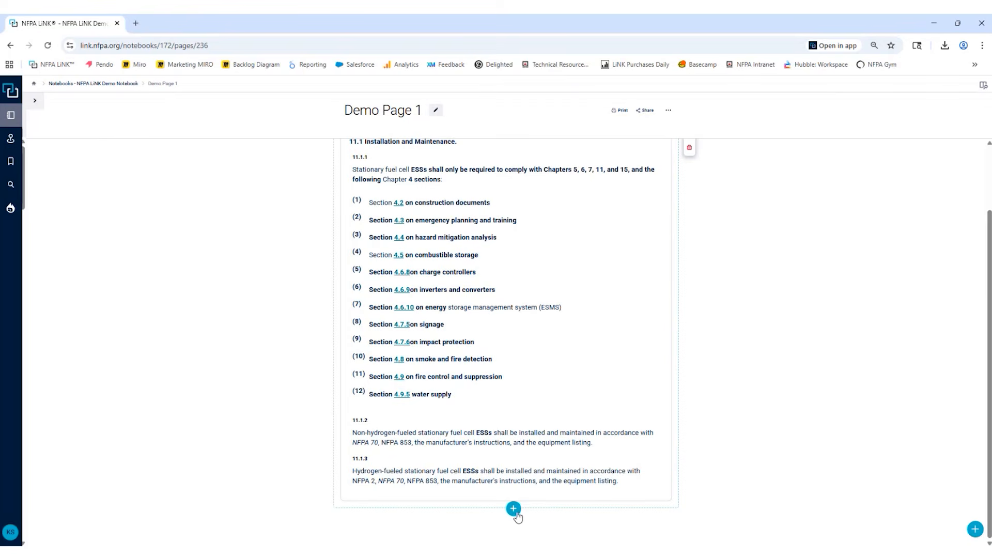
{"action": "left_click", "coordinate": [514, 509]}
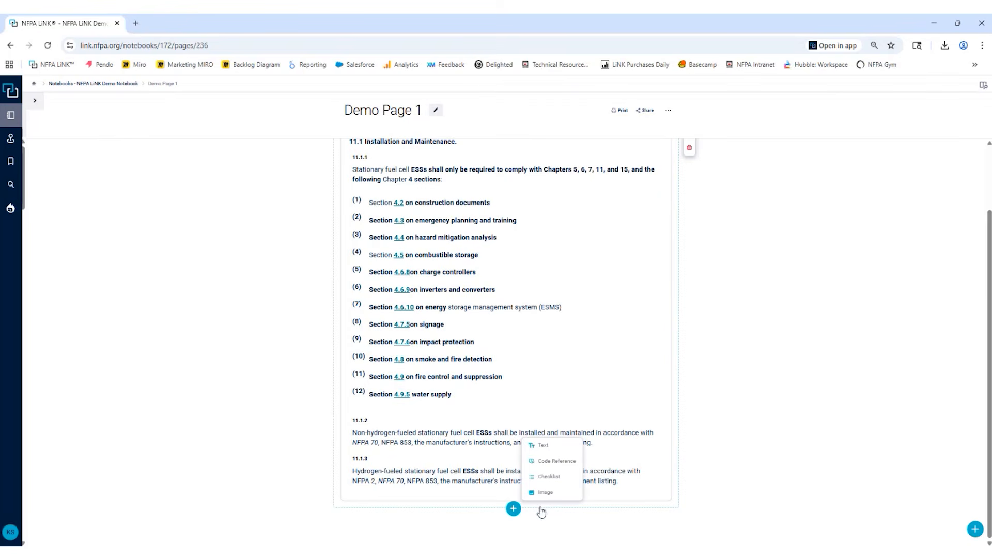
{"action": "left_click", "coordinate": [567, 495]}
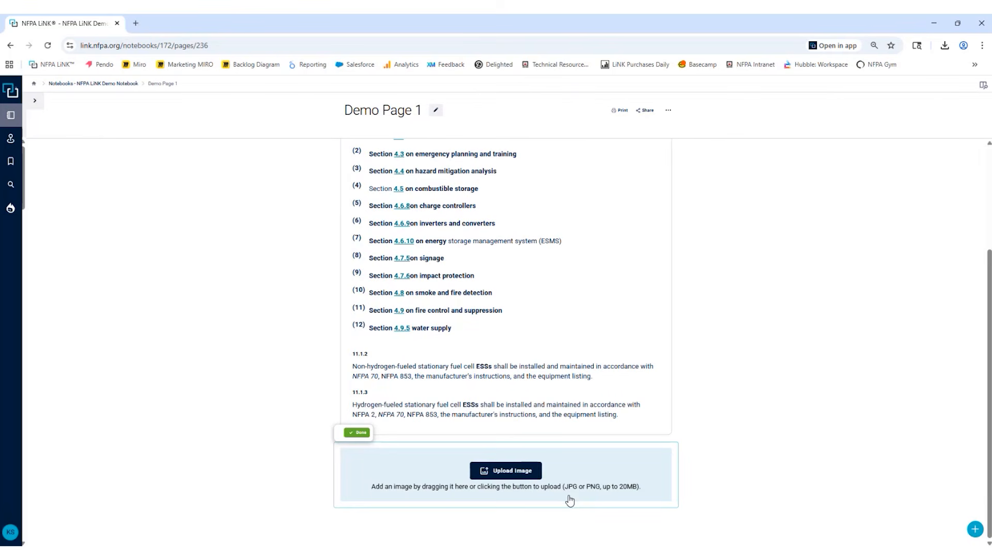
{"action": "left_click", "coordinate": [520, 473]}
{"action": "left_click", "coordinate": [177, 124]}
{"action": "left_click", "coordinate": [241, 238]}
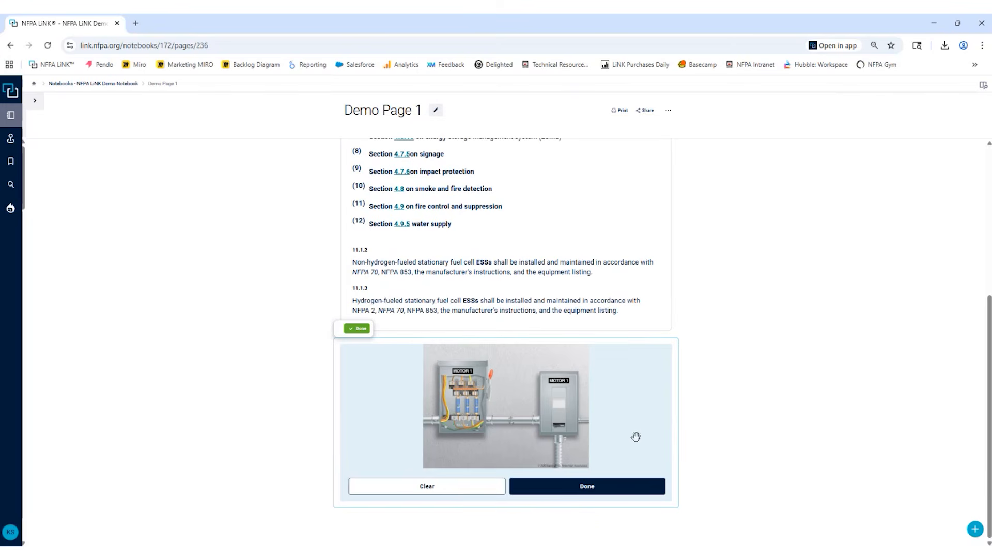
{"action": "left_click", "coordinate": [617, 495]}
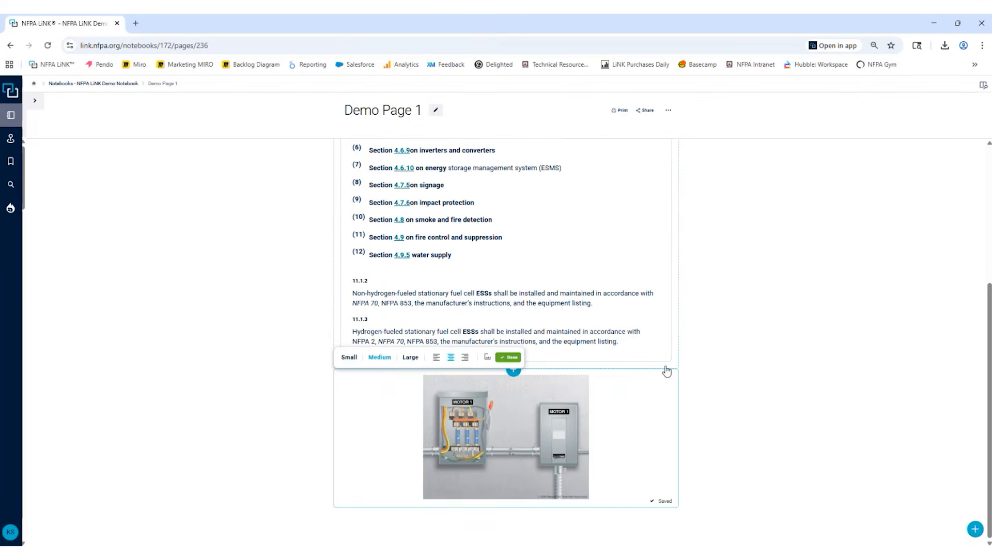
{"action": "left_click", "coordinate": [755, 377]}
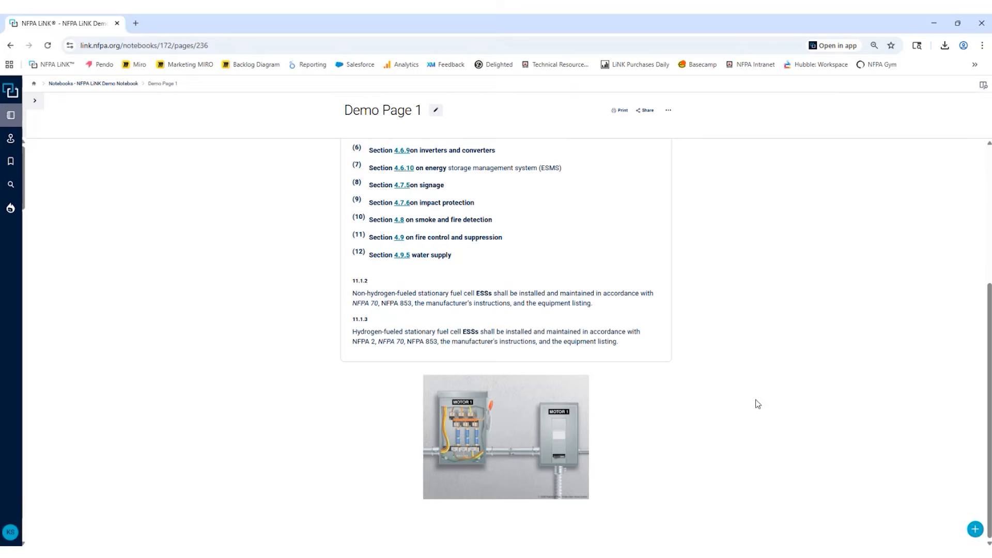
- Set the uploaded image's size to Large and finish editing the image block
{"action": "left_click", "coordinate": [631, 468]}
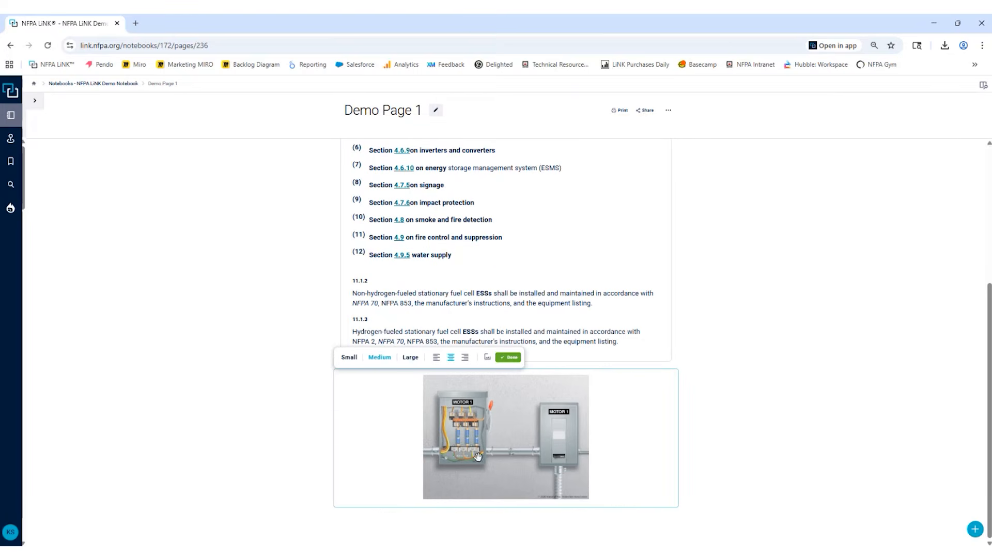
{"action": "left_click", "coordinate": [345, 359]}
{"action": "left_click", "coordinate": [411, 407]}
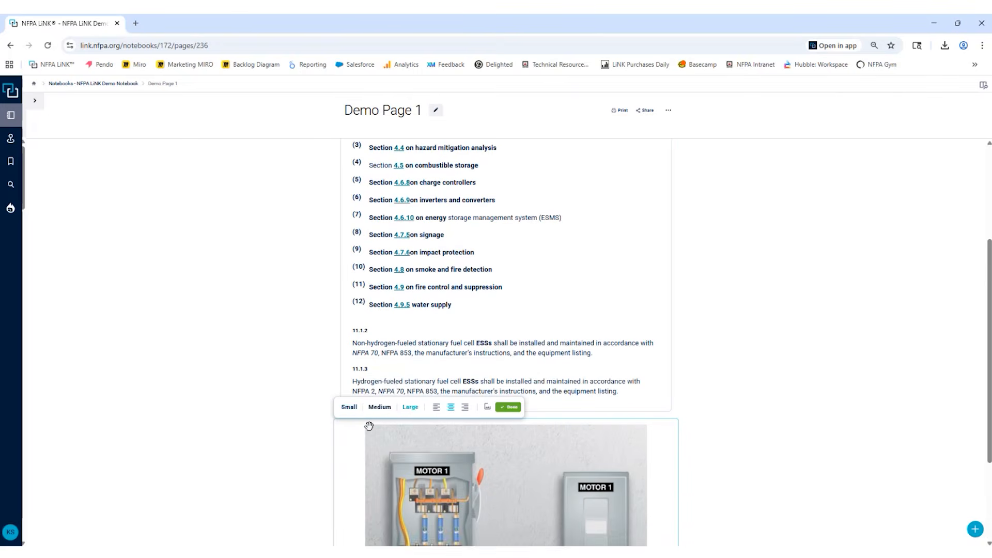
{"action": "left_click", "coordinate": [508, 407]}
{"action": "scroll", "coordinate": [738, 354], "scroll_direction": "down", "scroll_amount": 3}
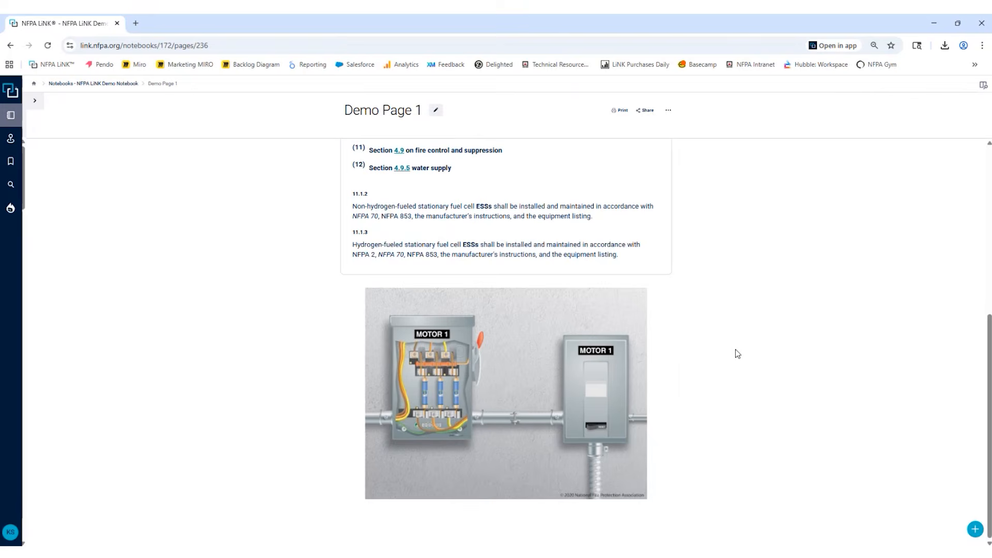
- Move the image block up so it sits between the heading and the code reference block
{"action": "scroll", "coordinate": [483, 393], "scroll_direction": "up", "scroll_amount": 5}
{"action": "scroll", "coordinate": [436, 144], "scroll_direction": "up", "scroll_amount": 1}
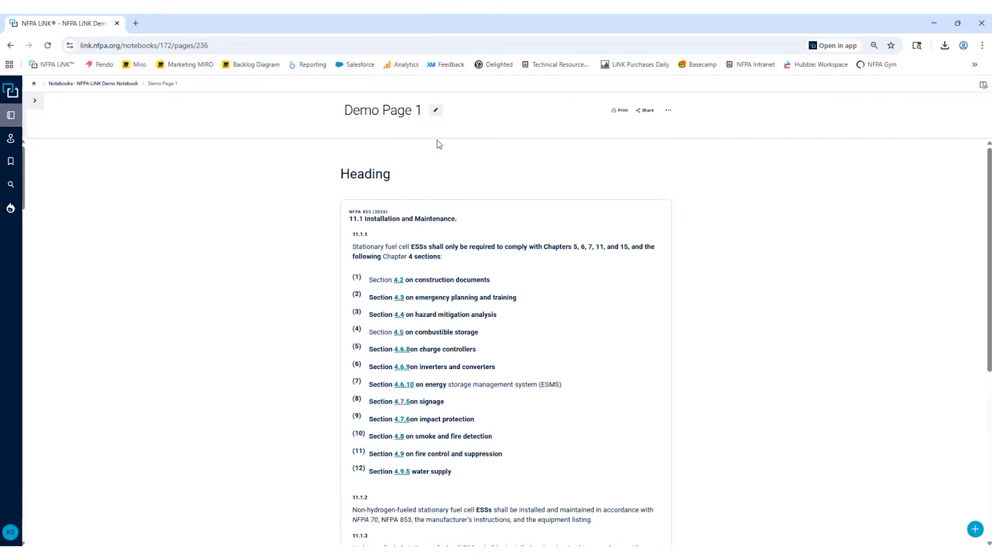
{"action": "scroll", "coordinate": [439, 268], "scroll_direction": "down", "scroll_amount": 6}
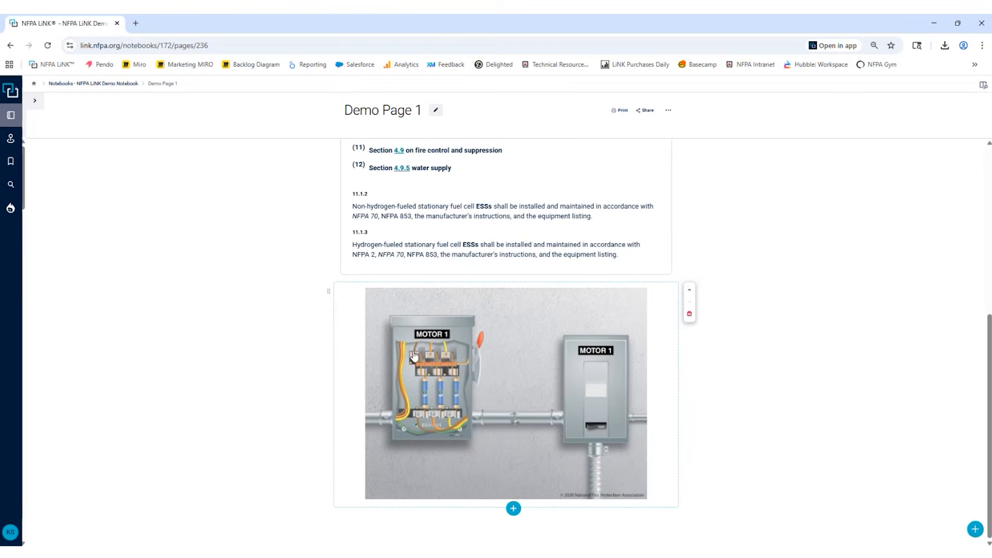
{"action": "scroll", "coordinate": [411, 393], "scroll_direction": "up", "scroll_amount": 3}
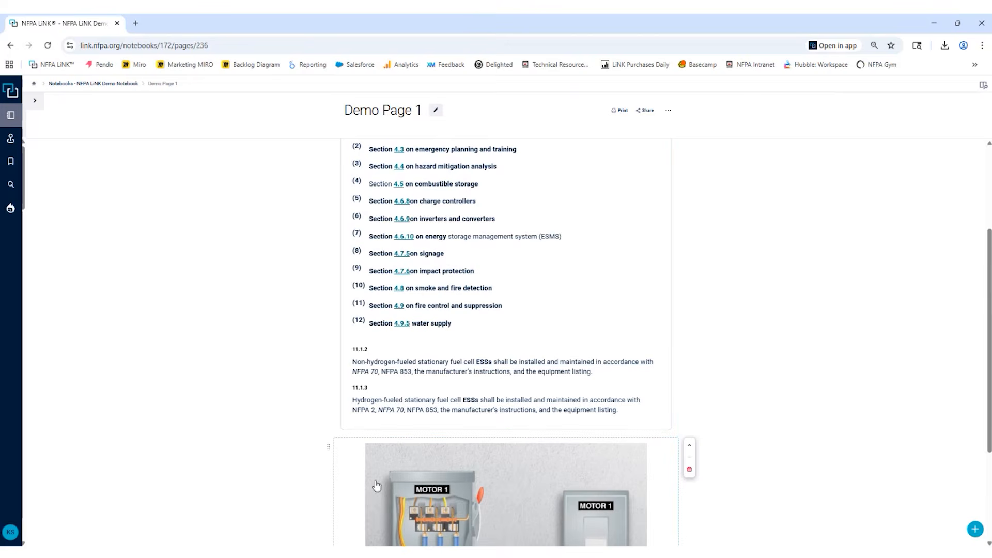
{"action": "left_click_drag", "start_coordinate": [326, 447], "coordinate": [357, 284]}
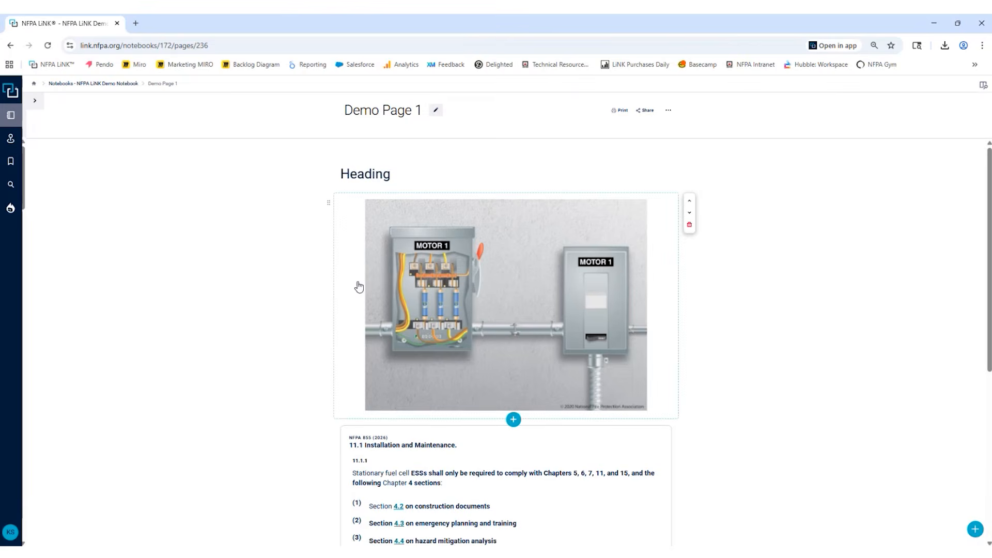
{"action": "scroll", "coordinate": [442, 390], "scroll_direction": "down", "scroll_amount": 5}
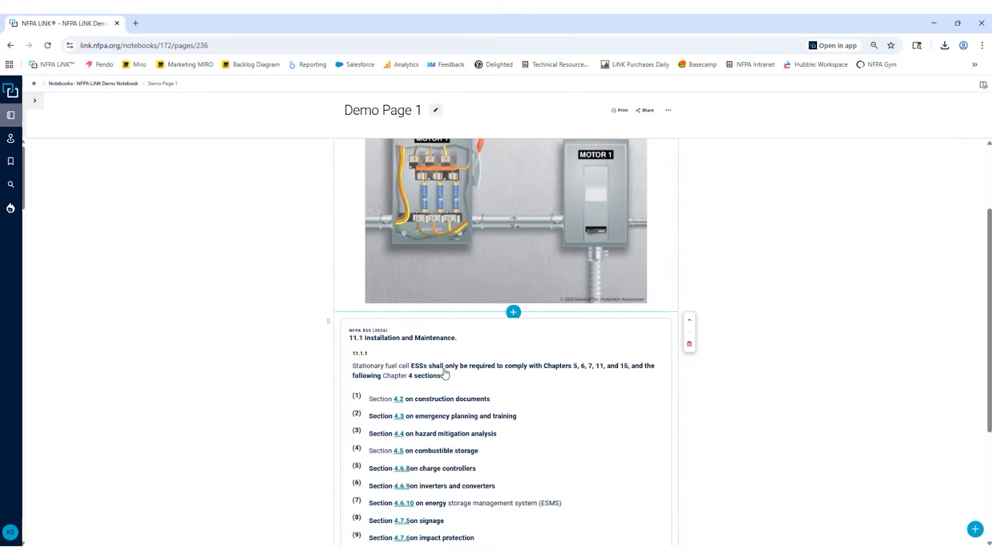
{"action": "scroll", "coordinate": [496, 414], "scroll_direction": "up", "scroll_amount": 5}
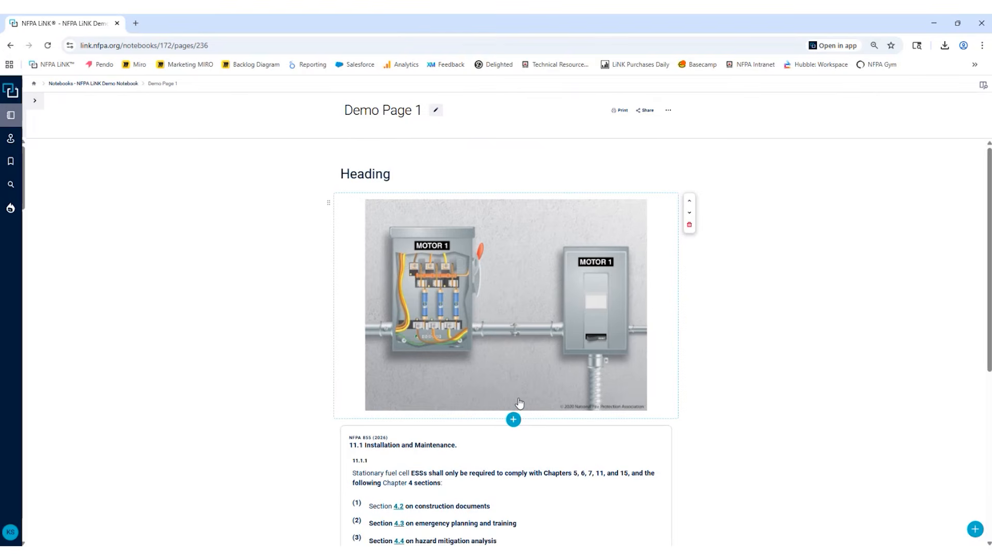
- Move the image block down one position, below the code reference block
{"action": "left_click", "coordinate": [658, 226]}
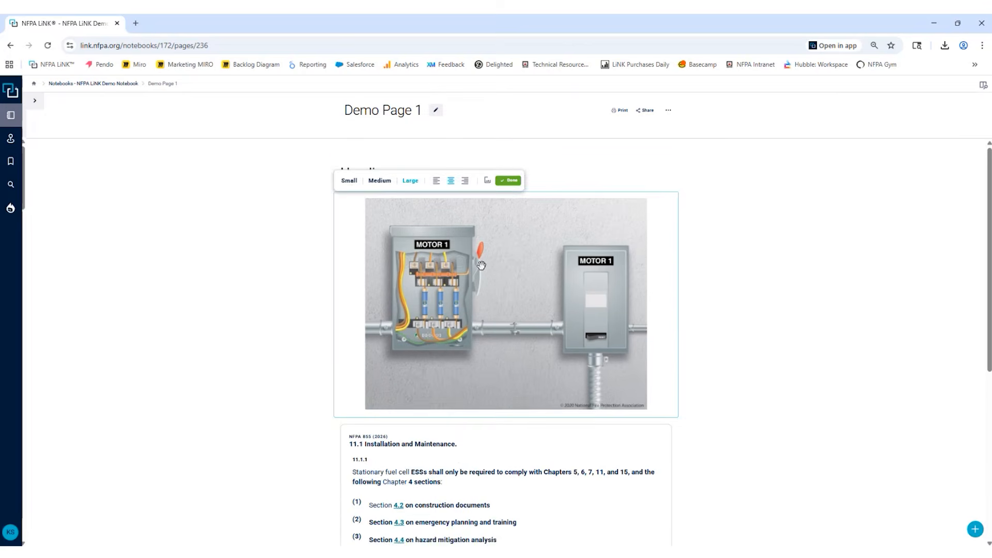
{"action": "left_click", "coordinate": [743, 242]}
{"action": "mouse_move", "coordinate": [689, 215]}
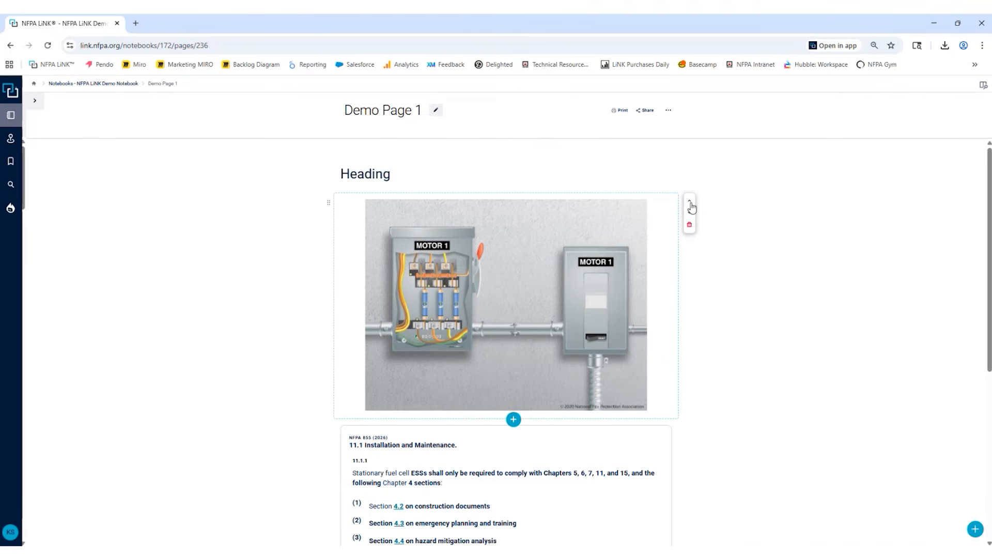
{"action": "left_click", "coordinate": [689, 216]}
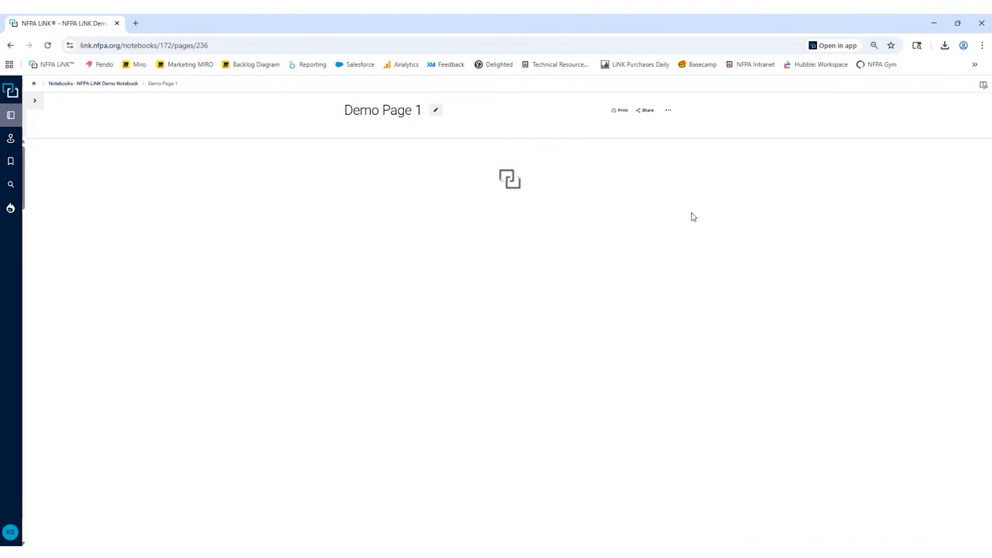
- Delete the image block from Demo Page 1 and confirm its removal
{"action": "scroll", "coordinate": [721, 313], "scroll_direction": "down", "scroll_amount": 2}
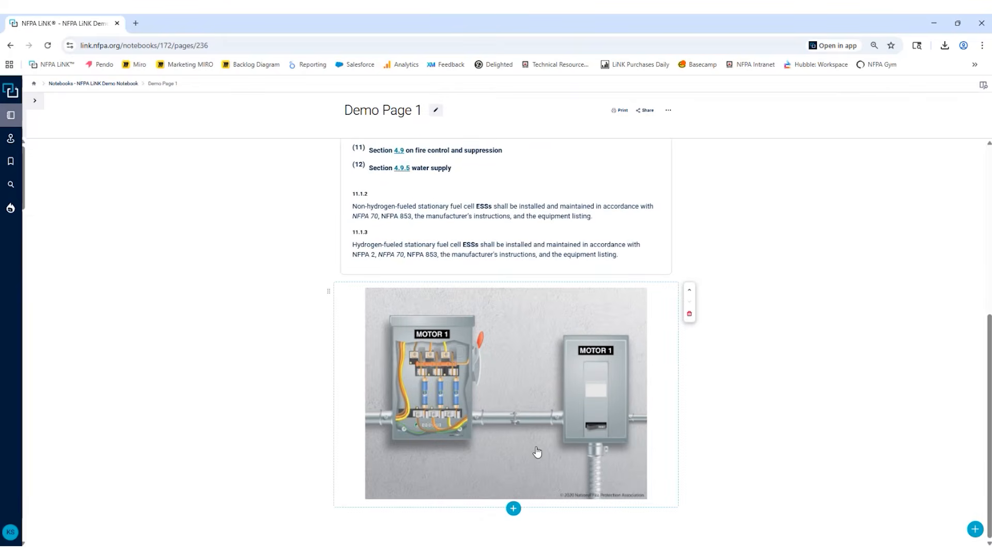
{"action": "left_click", "coordinate": [690, 315]}
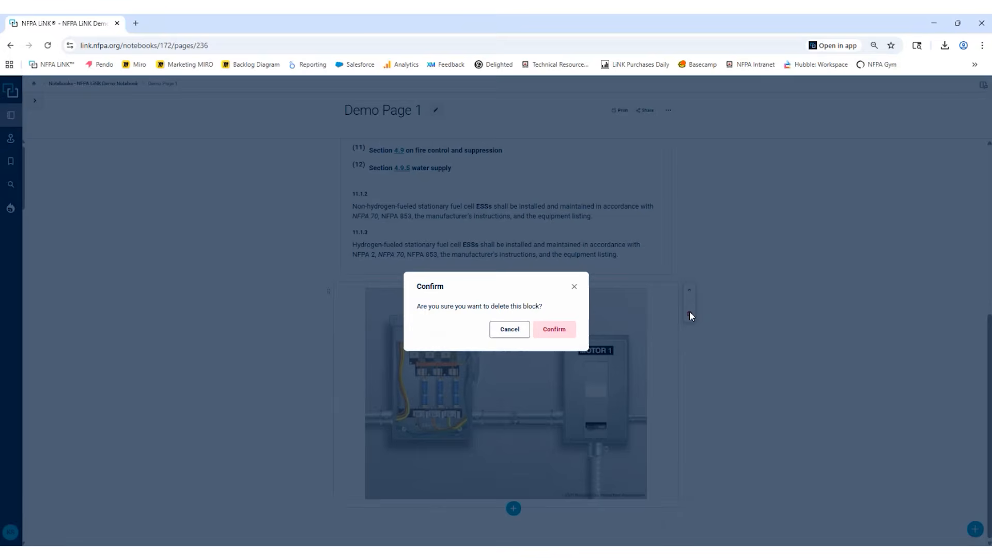
{"action": "left_click", "coordinate": [557, 332]}
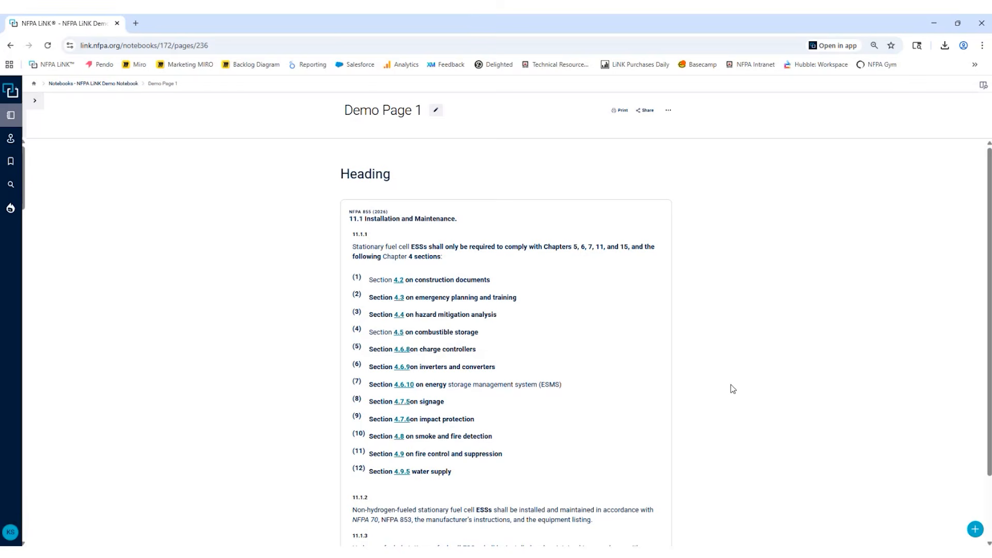
- Insert a checklist block below the code reference block on Demo Page 1
{"action": "scroll", "coordinate": [731, 388], "scroll_direction": "down", "scroll_amount": 2}
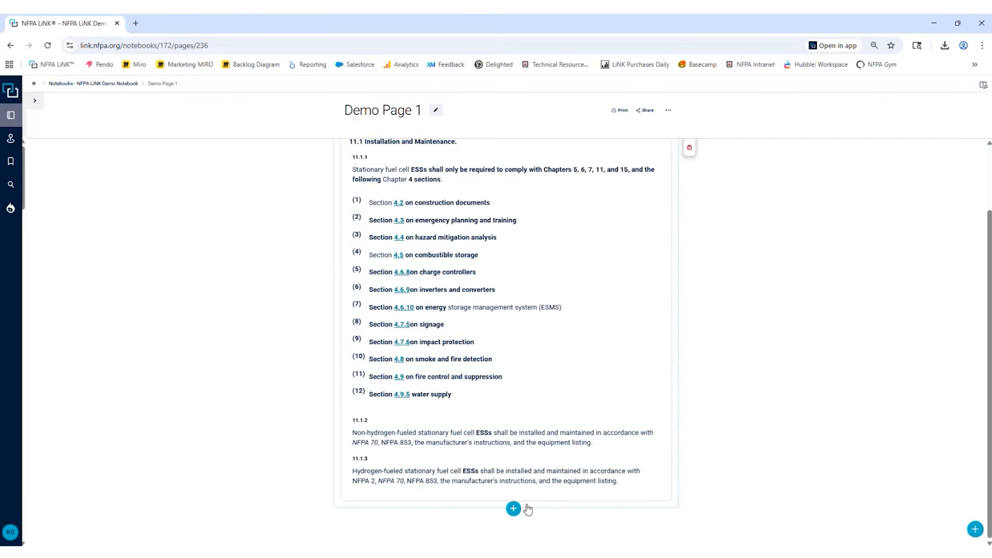
{"action": "left_click", "coordinate": [513, 510]}
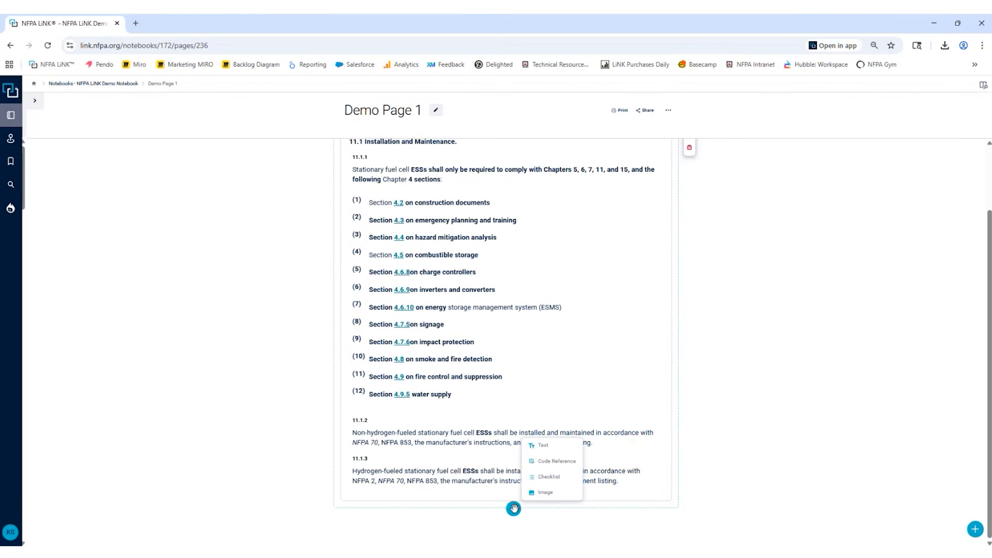
{"action": "left_click", "coordinate": [561, 478]}
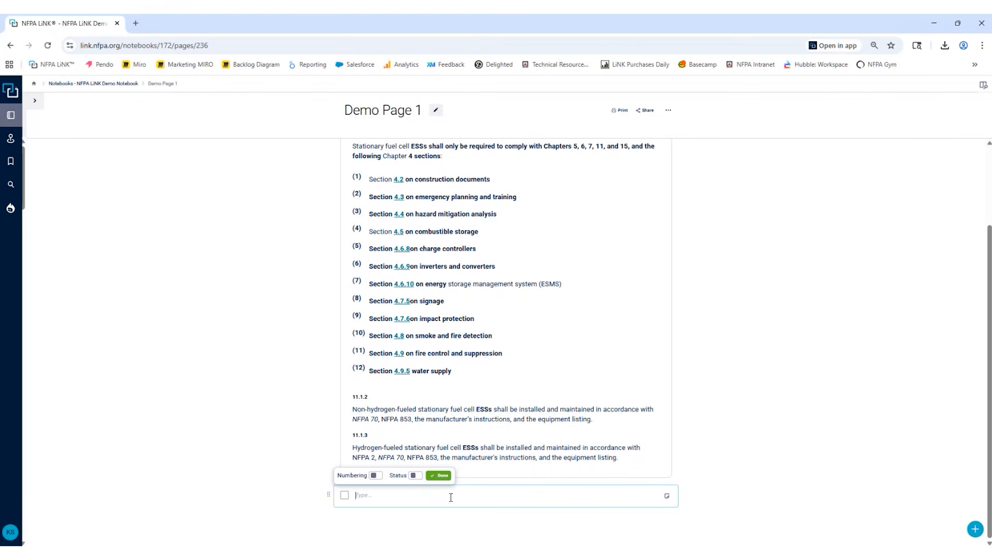
- Enter the checklist items "Check for damage or leaks" and "Verify the equipment is working correctly", and start a blank third item
{"action": "type", "text": "Check for damage or leaks"}
{"action": "key", "text": "Return"}
{"action": "type", "text": "Verify "}
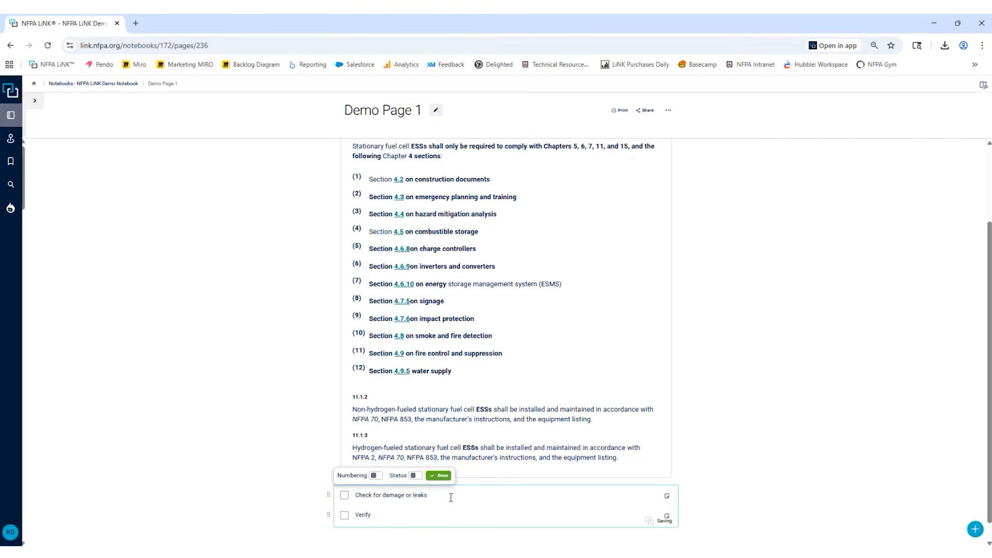
{"action": "type", "text": "the equipment is working correctly"}
{"action": "key", "text": "Return"}
- Turn on numbering and status labels for the checklist items
{"action": "scroll", "coordinate": [496, 517], "scroll_direction": "down", "scroll_amount": 1}
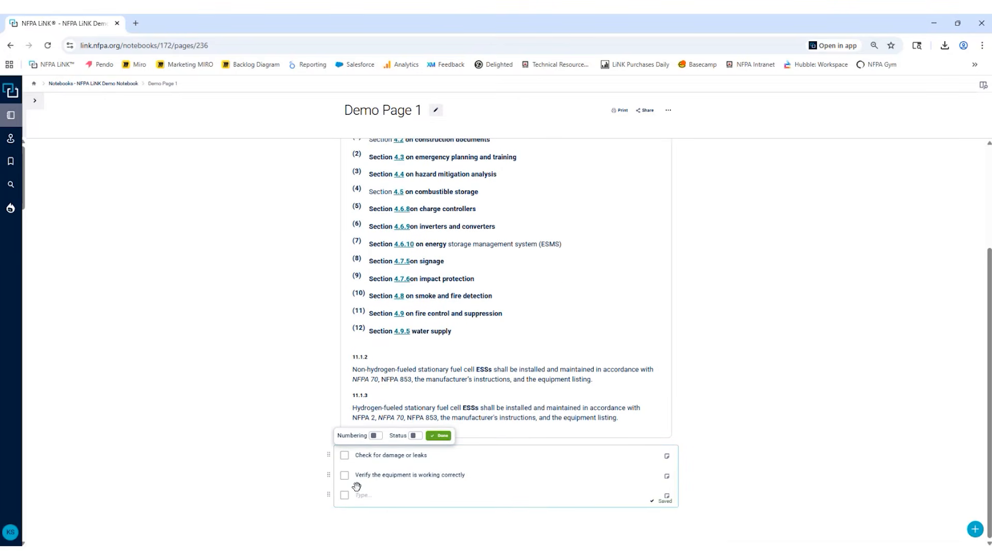
{"action": "left_click", "coordinate": [373, 437]}
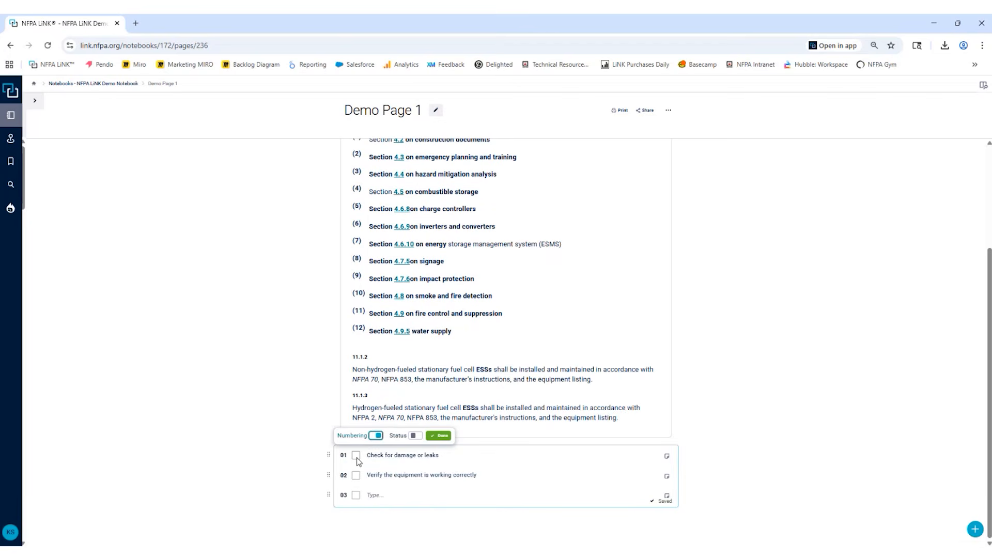
{"action": "left_click", "coordinate": [413, 435]}
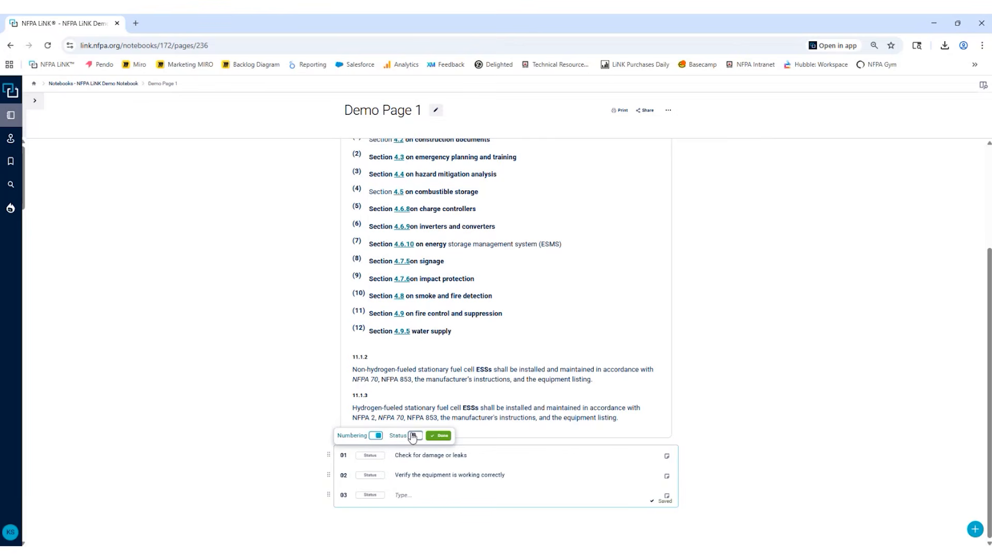
- Set the status of checklist item 01 to Pending, 02 to Pass and 03 to Fail, and finish editing the checklist
{"action": "left_click", "coordinate": [372, 460]}
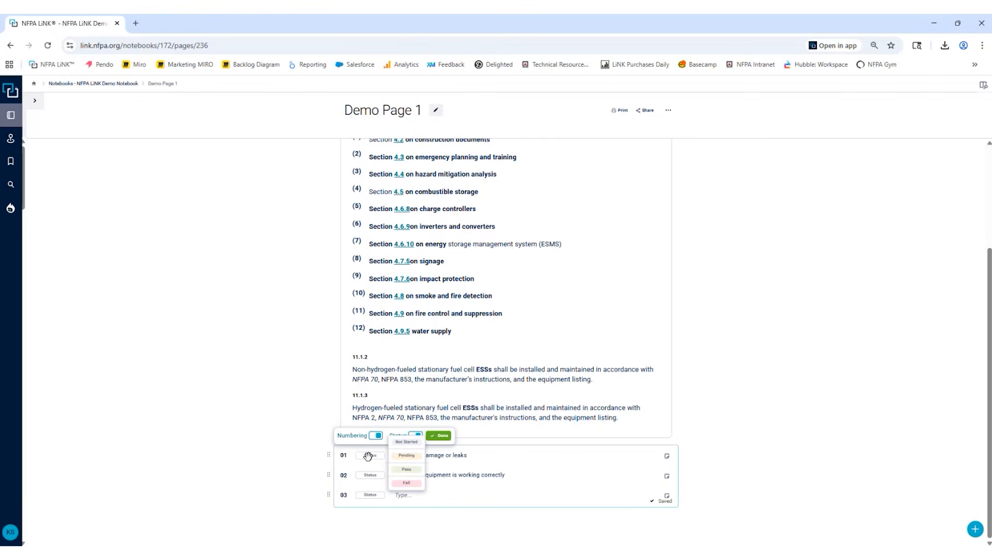
{"action": "left_click", "coordinate": [413, 463]}
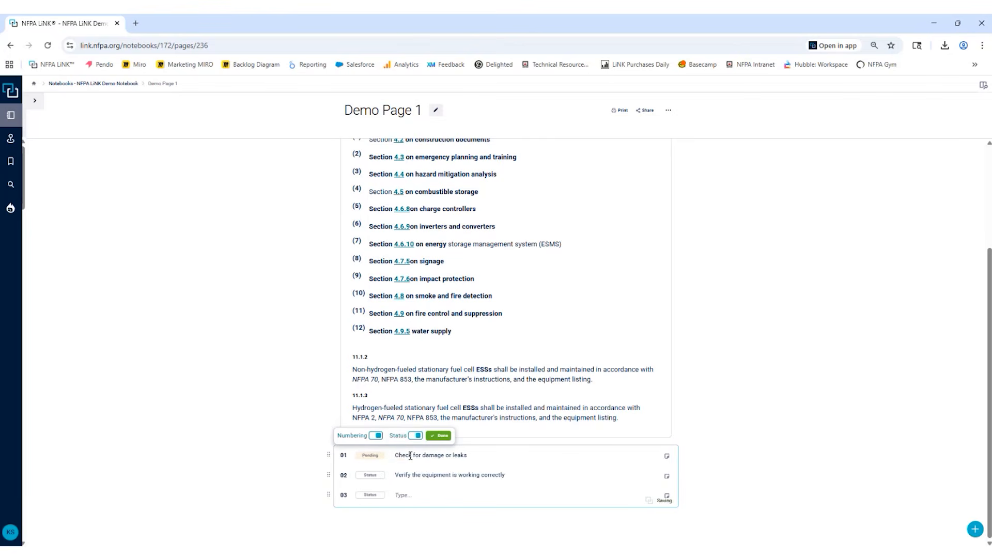
{"action": "left_click", "coordinate": [366, 475]}
{"action": "left_click", "coordinate": [404, 491]}
{"action": "left_click", "coordinate": [370, 495]}
{"action": "left_click", "coordinate": [405, 523]}
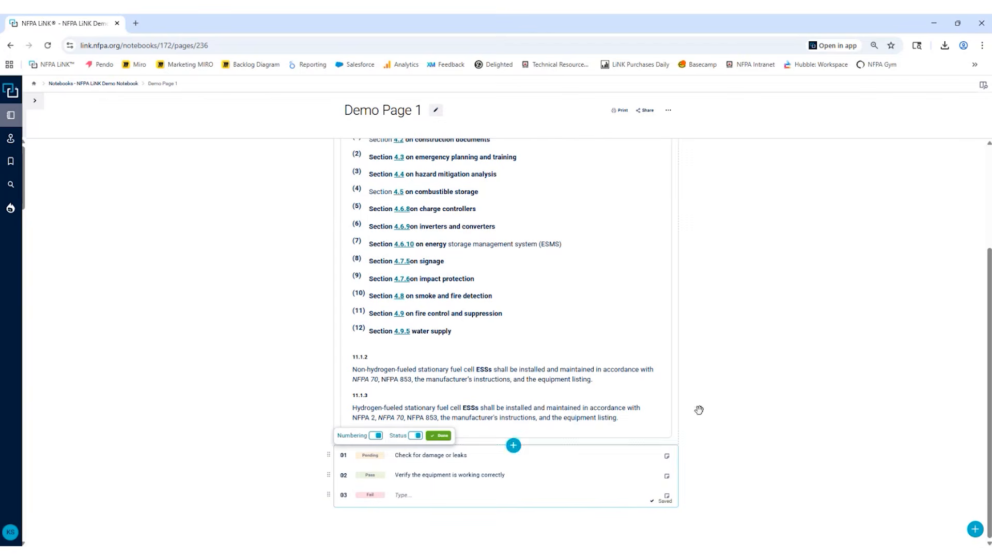
{"action": "left_click", "coordinate": [772, 442]}
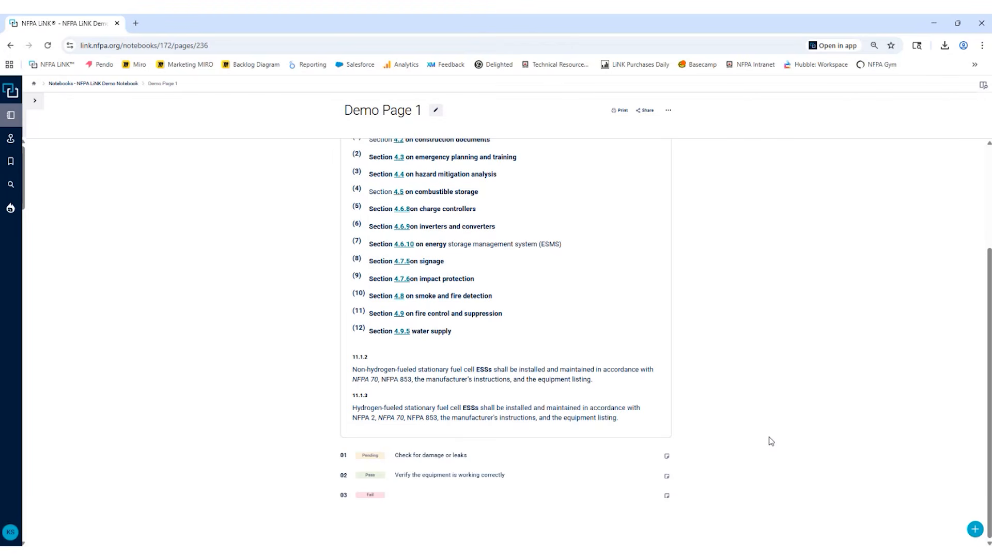
- Start a note on the "Check for damage or leaks" item with the text "Noticed cracks and leakage"
{"action": "scroll", "coordinate": [414, 176], "scroll_direction": "up", "scroll_amount": 3}
{"action": "scroll", "coordinate": [413, 306], "scroll_direction": "down", "scroll_amount": 3}
{"action": "left_click", "coordinate": [667, 457]}
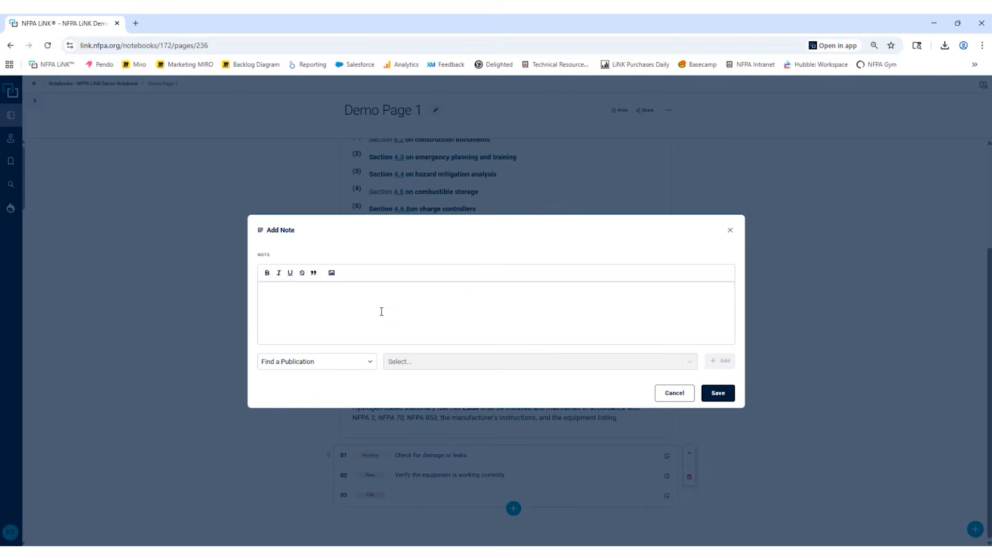
{"action": "type", "text": "Noticed cracks and leakage"}
- Attach the NFPA 13 (2025) section 8.1.1 Pressure Gauges as a code reference to the note and save it
{"action": "left_click", "coordinate": [310, 368]}
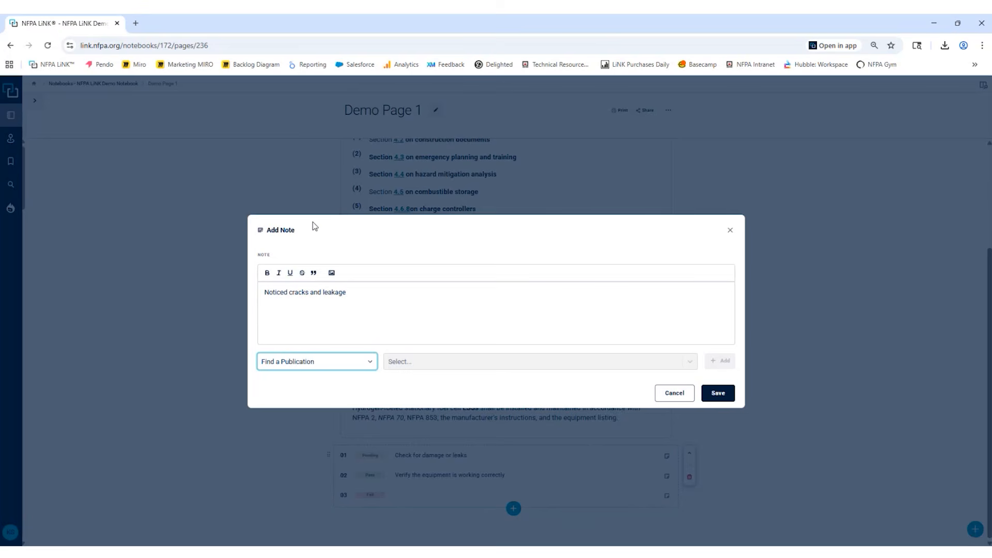
{"action": "left_click", "coordinate": [312, 161]}
{"action": "left_click", "coordinate": [455, 359]}
{"action": "type", "text": "8"}
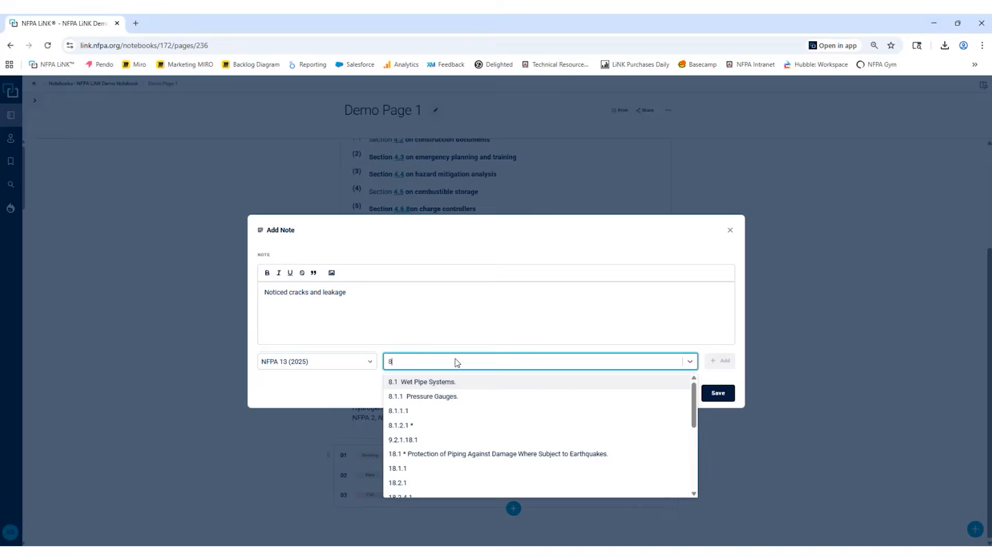
{"action": "type", "text": ".1.1  Pressure Gauges."}
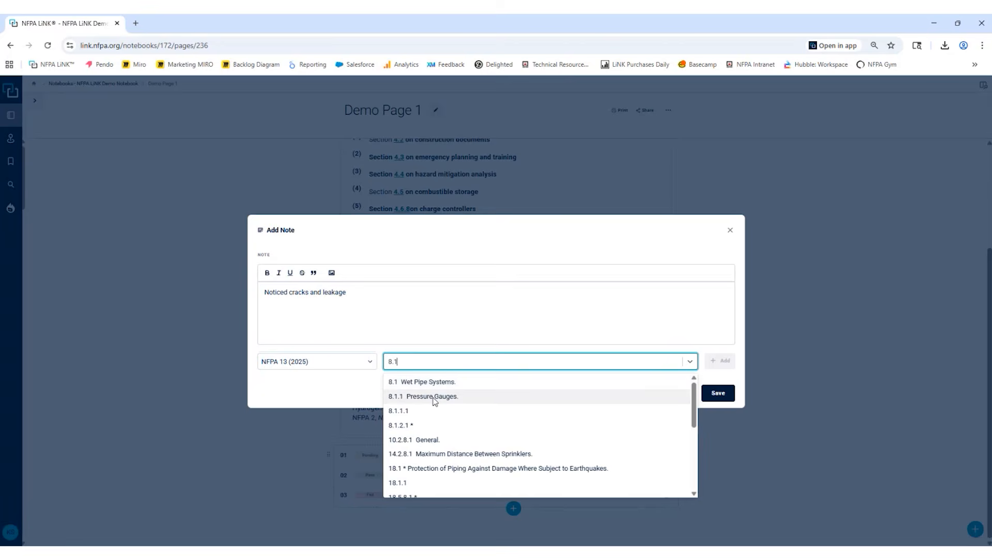
{"action": "left_click", "coordinate": [433, 398]}
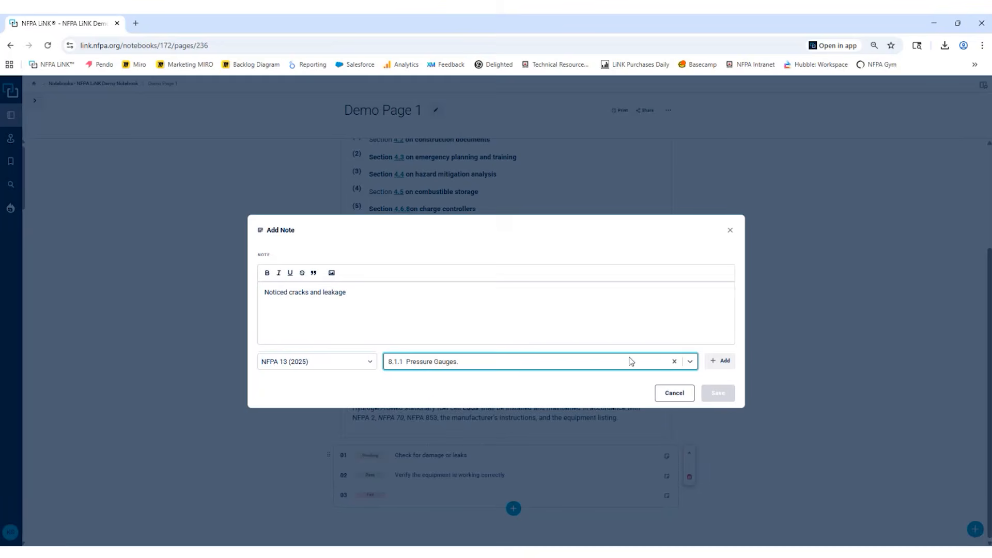
{"action": "left_click", "coordinate": [720, 361]}
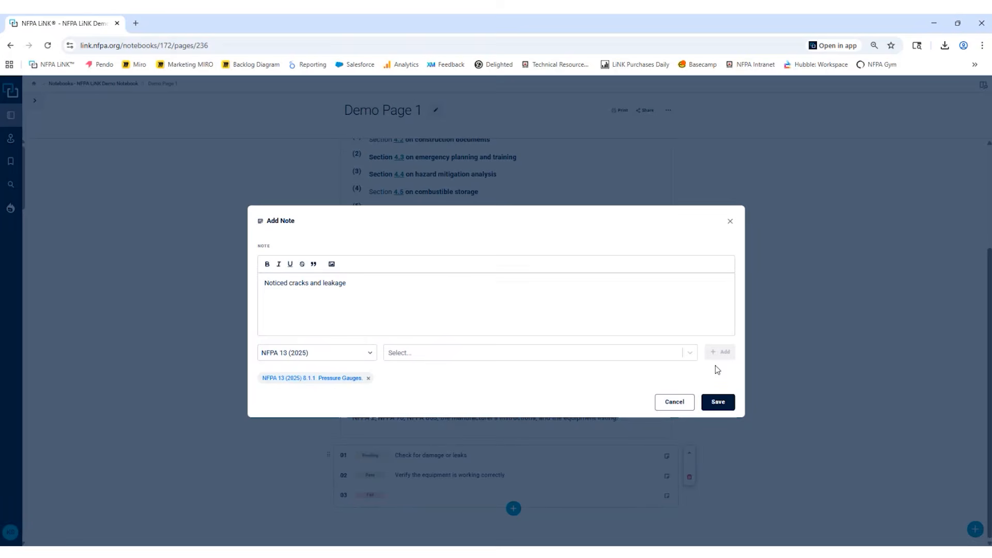
{"action": "left_click", "coordinate": [719, 402]}
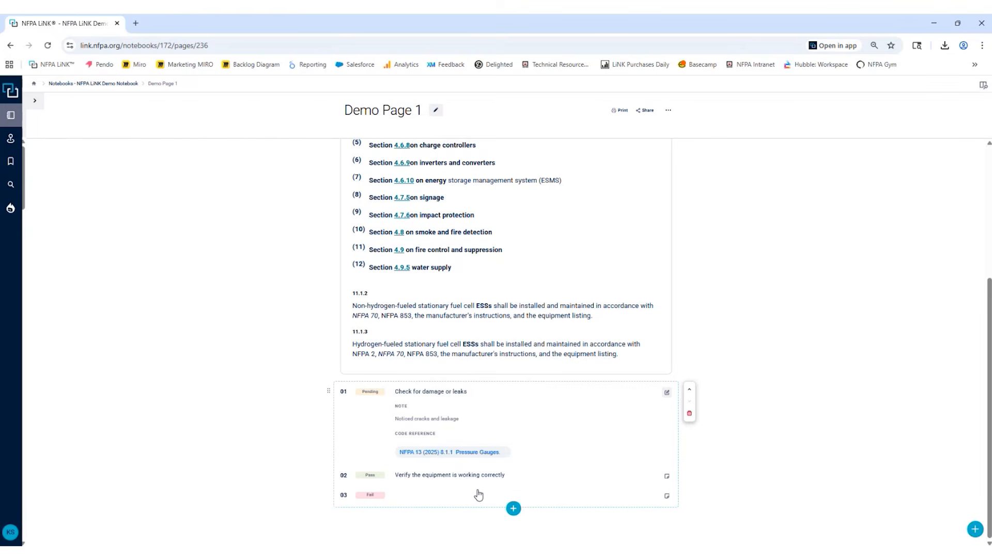
{"action": "scroll", "coordinate": [866, 314], "scroll_direction": "up", "scroll_amount": 3}
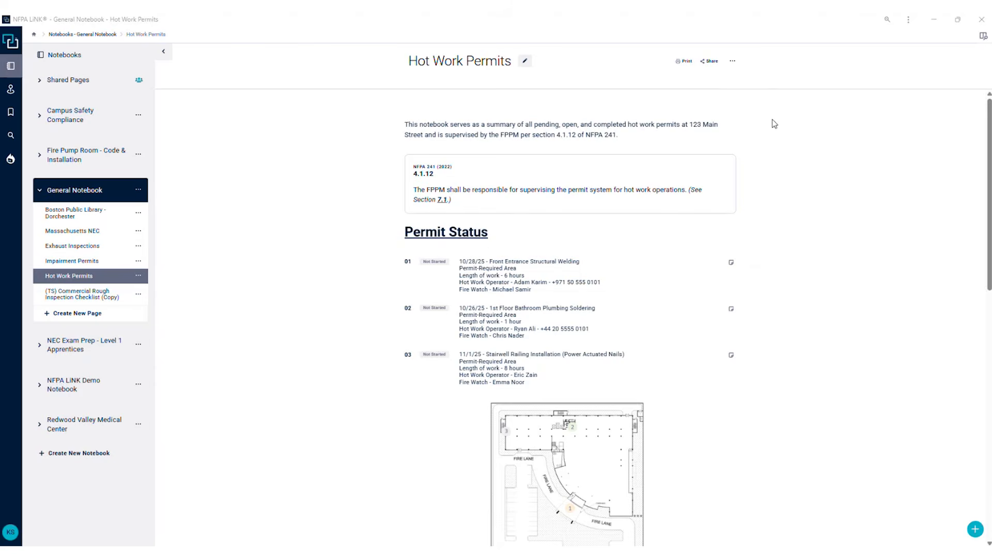
- Open the access settings of the Hot Work Permits page and add the first listed team member as an individual with access
{"action": "left_click", "coordinate": [709, 61]}
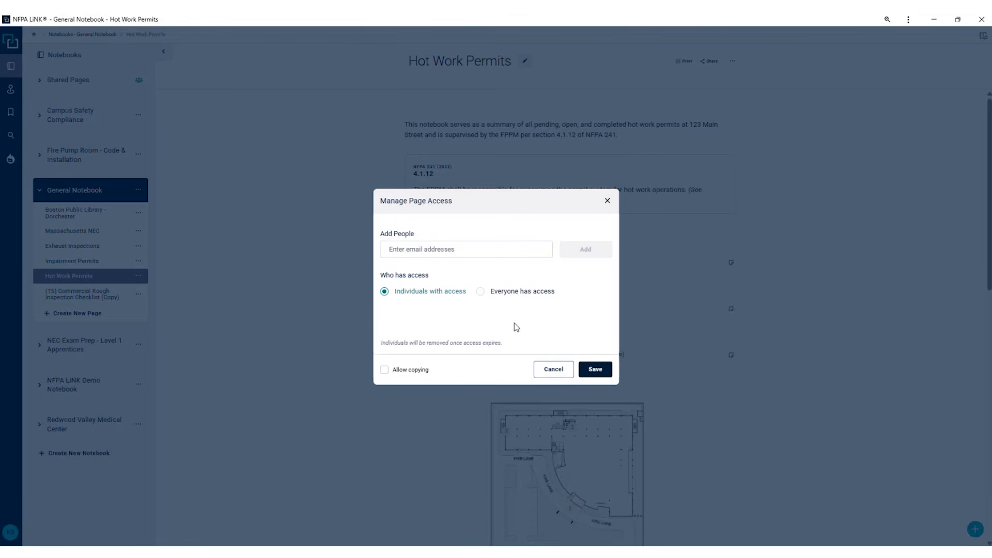
{"action": "left_click", "coordinate": [490, 253]}
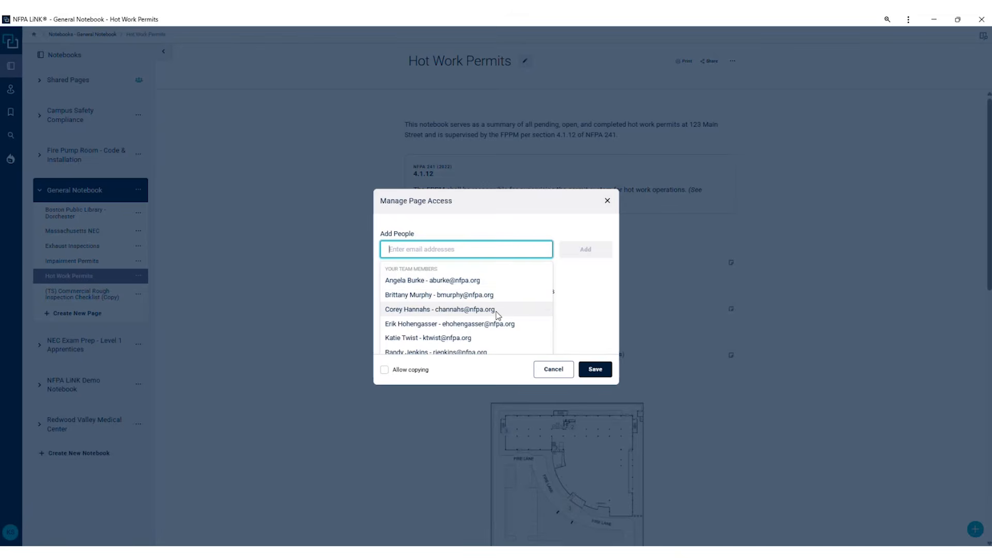
{"action": "left_click", "coordinate": [487, 281]}
{"action": "left_click", "coordinate": [592, 301]}
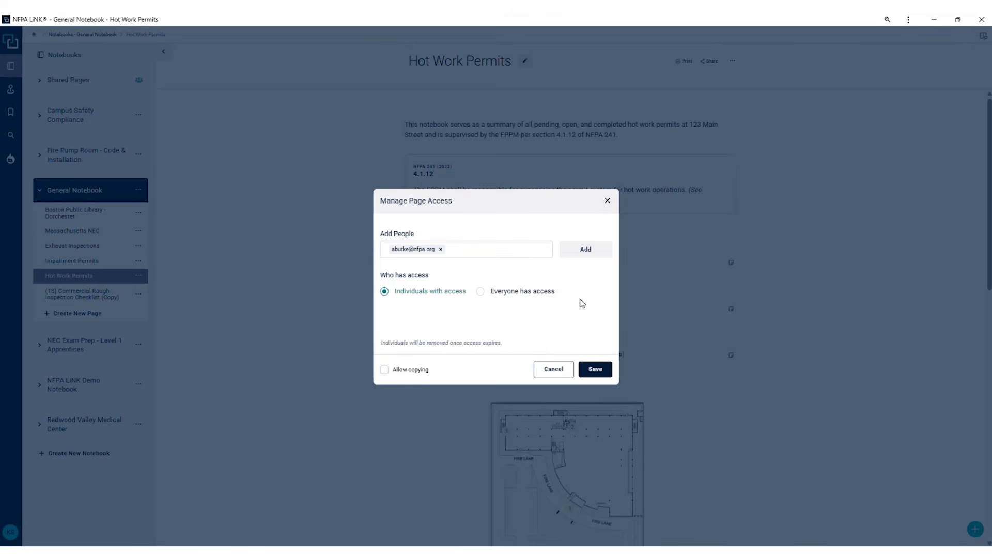
{"action": "left_click", "coordinate": [589, 253]}
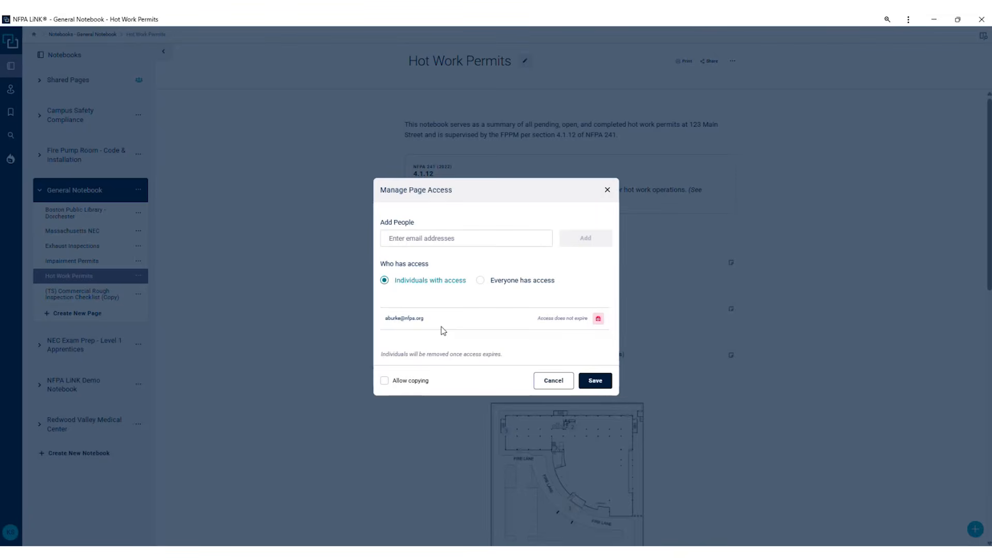
- Change the Hot Work Permits page access to everyone, save it and close the share link dialog
{"action": "left_click", "coordinate": [481, 281]}
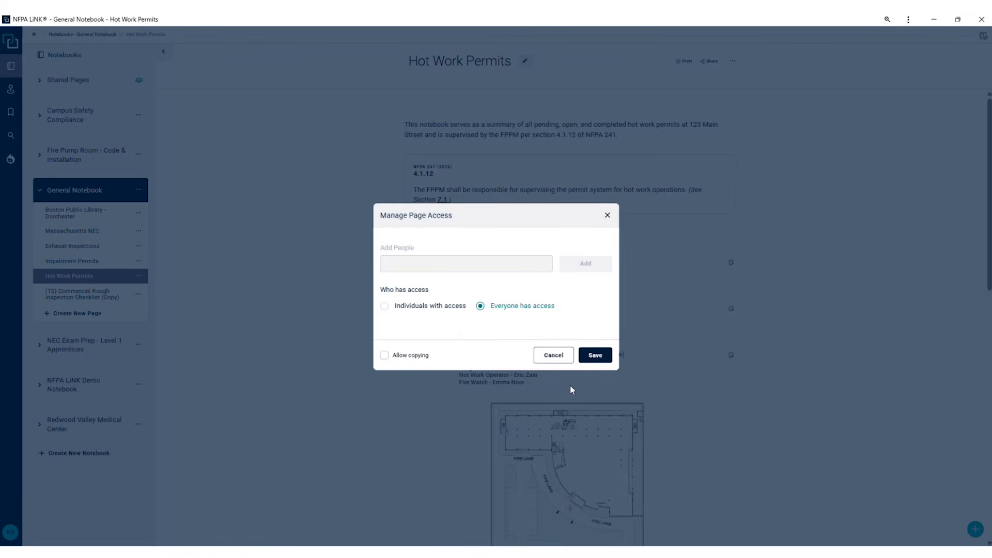
{"action": "left_click", "coordinate": [596, 356]}
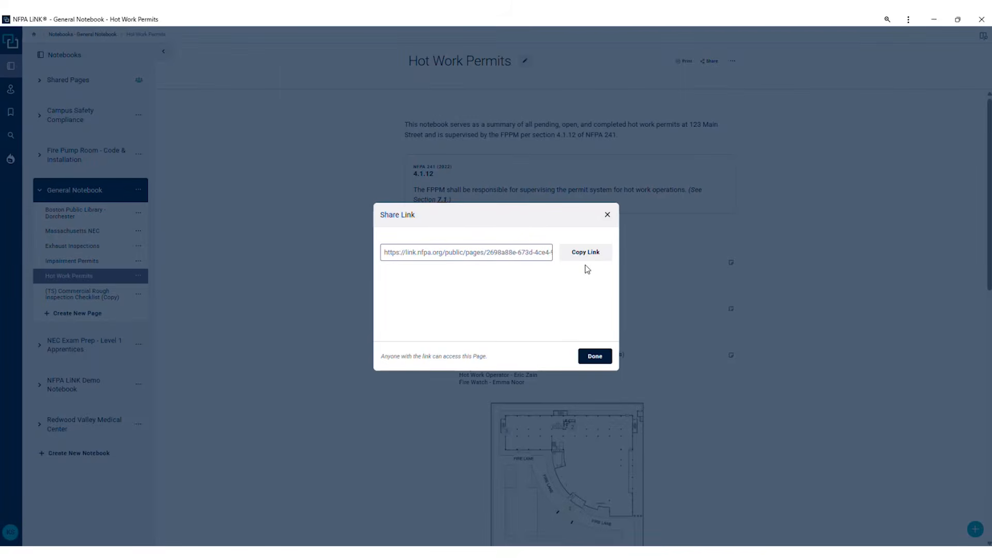
{"action": "left_click", "coordinate": [604, 357]}
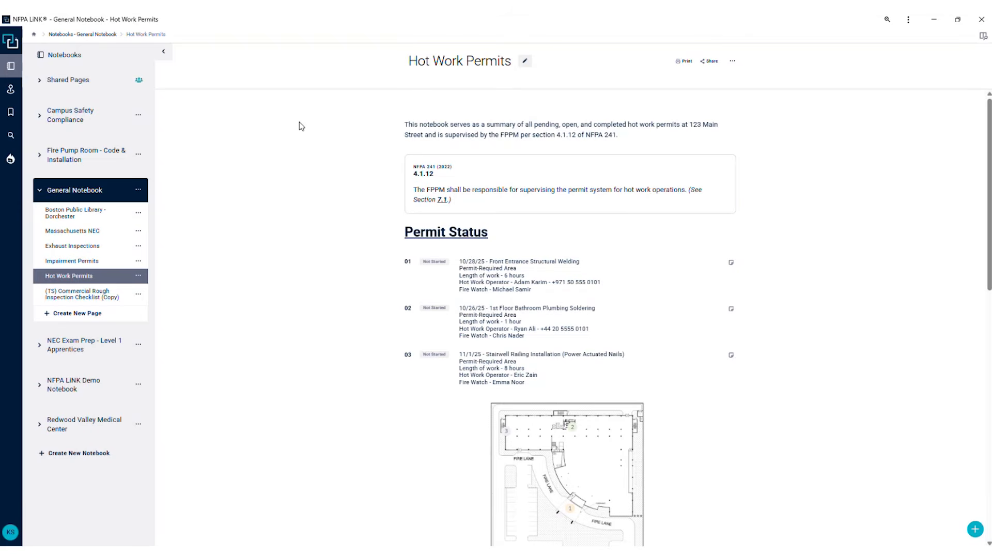
- Open the Shared Pages collection to view the pages shared by others
{"action": "left_click", "coordinate": [99, 91]}
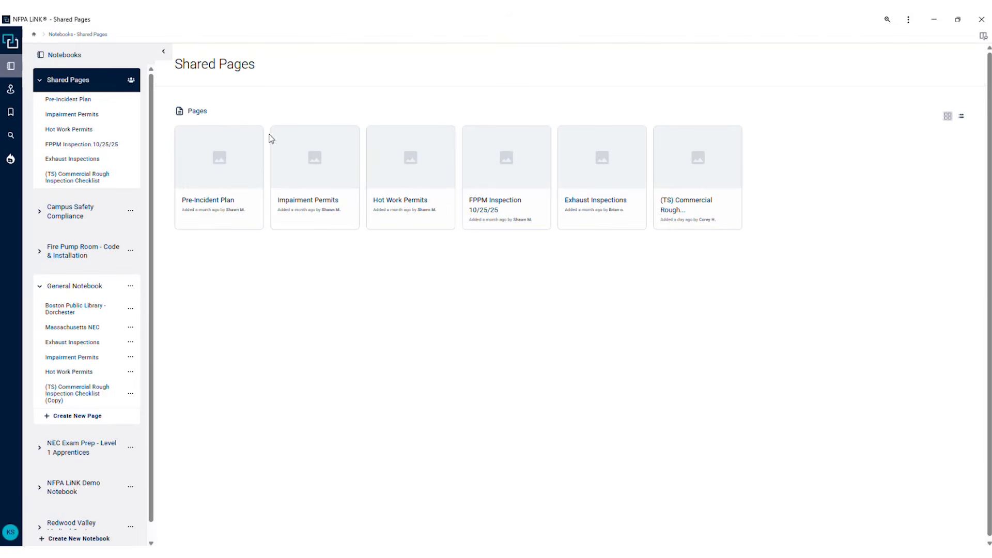